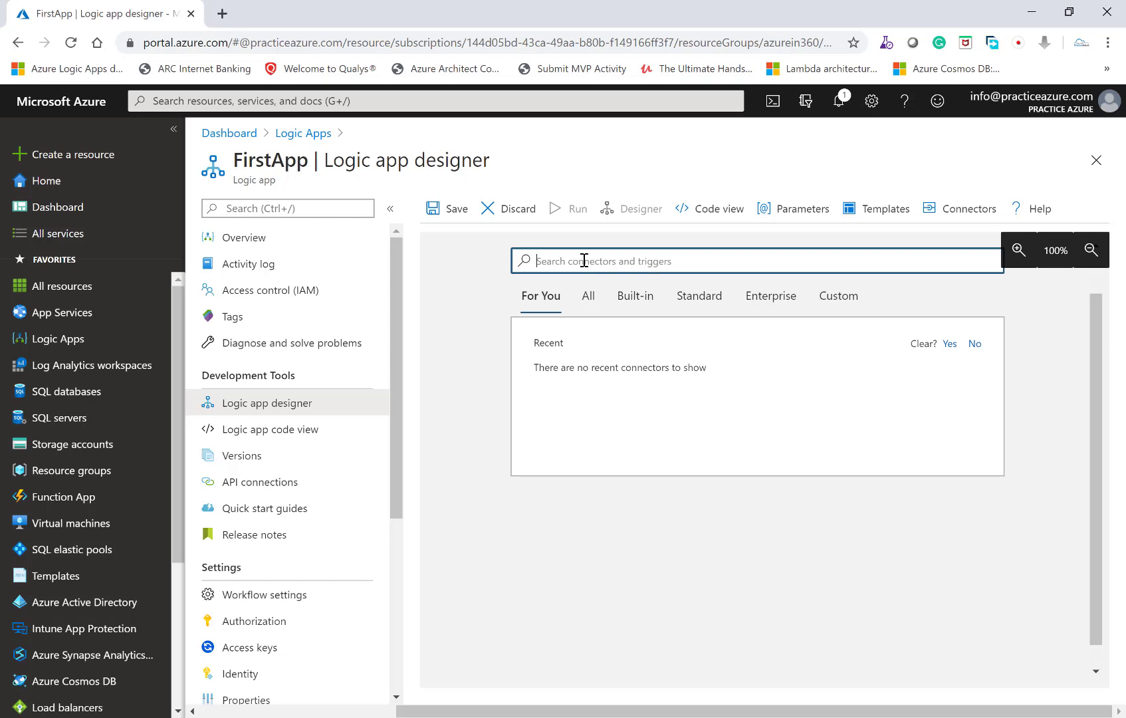
- Search the connectors for "schedule" and add the Schedule connector's Recurrence trigger to the logic app
text(schedu)
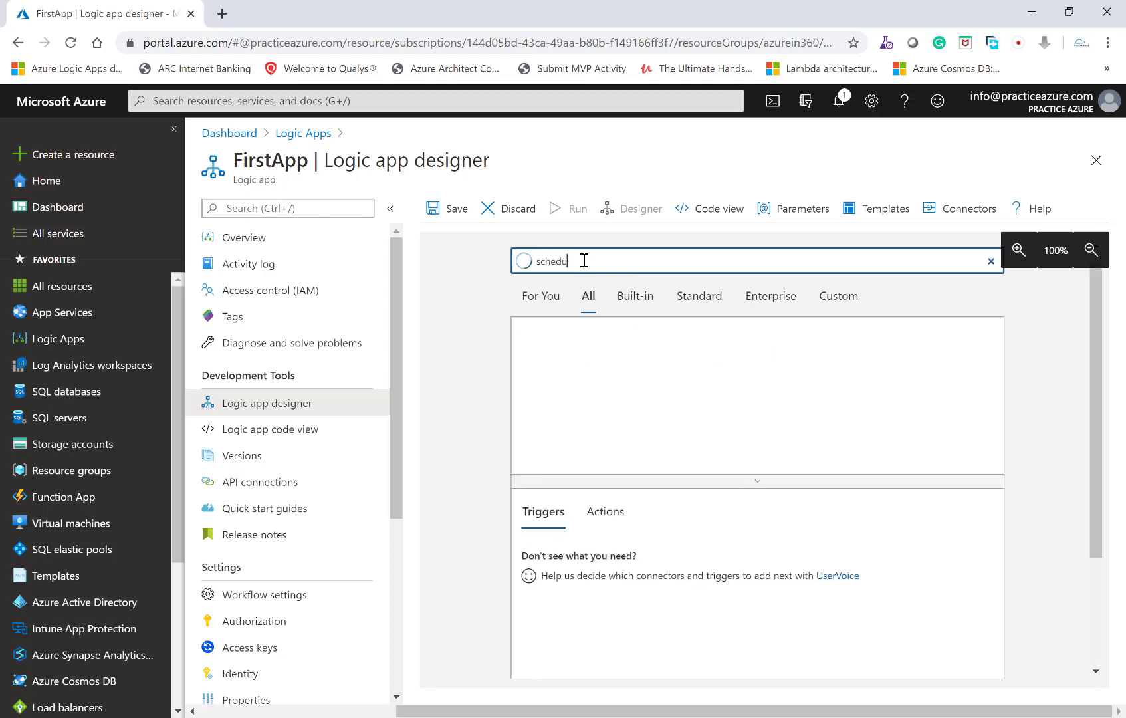
text(le)
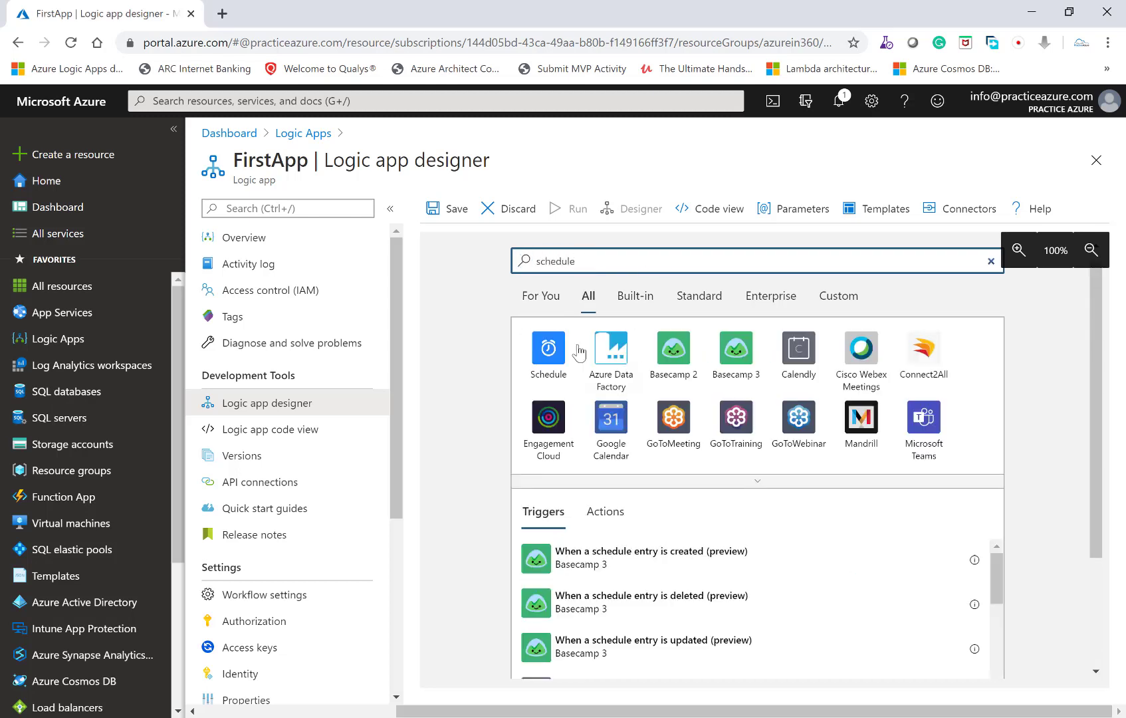
click(564, 356)
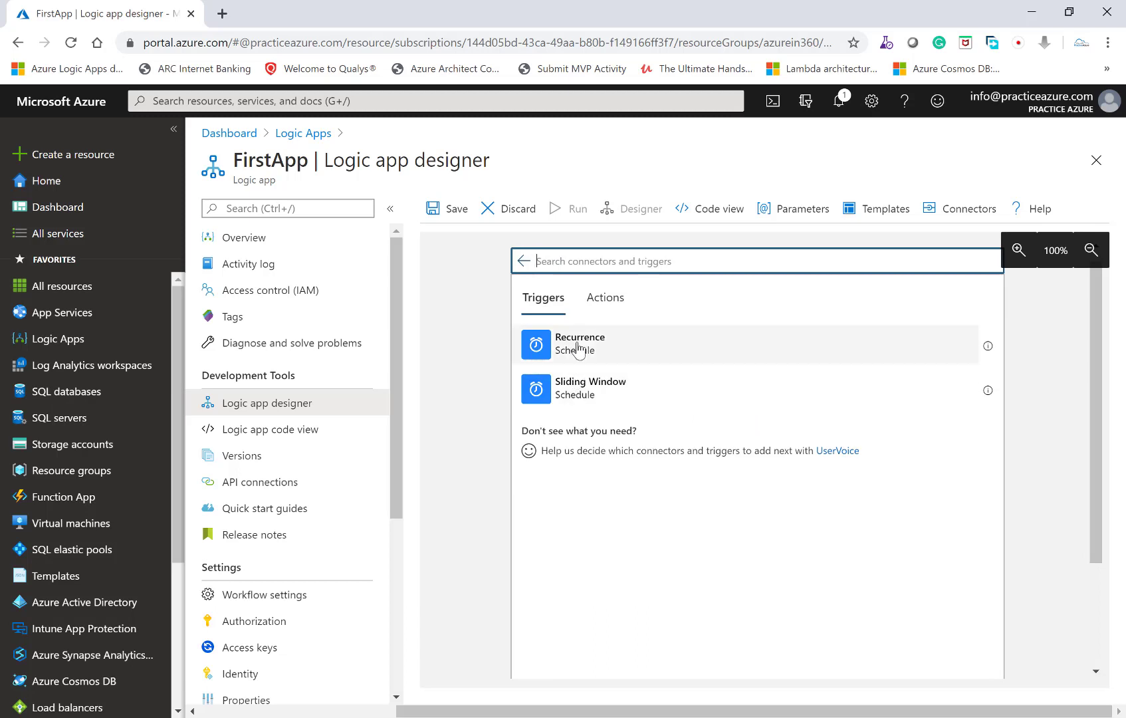
click(577, 349)
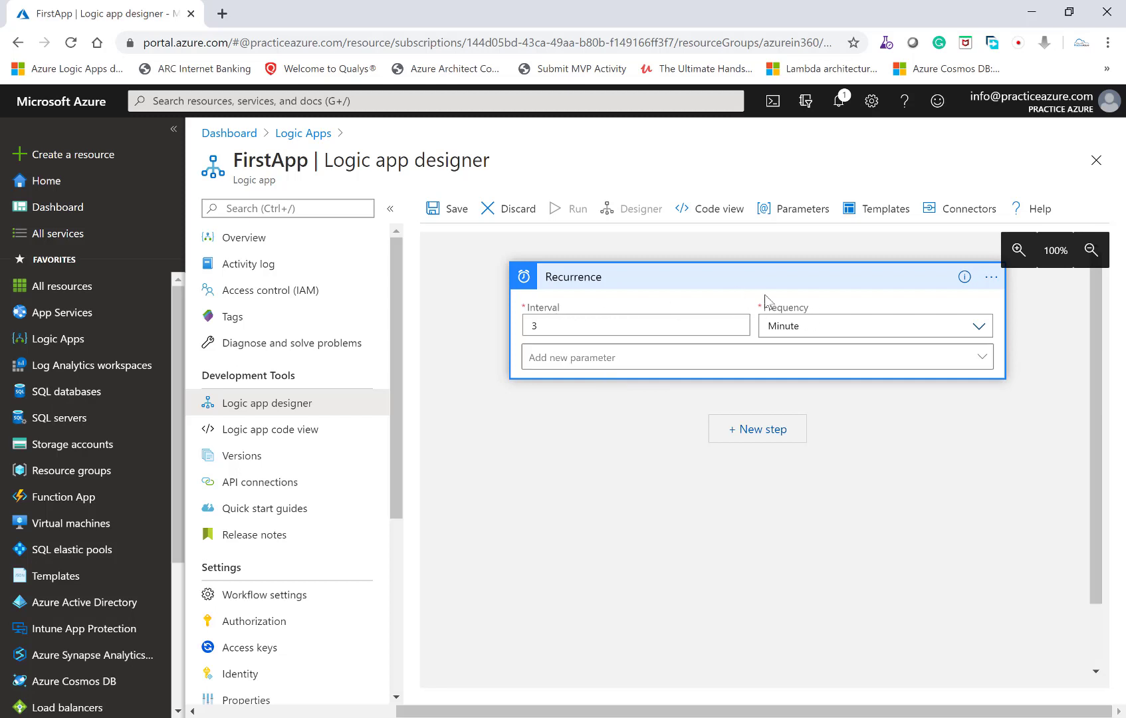
- Choose Minute as the Recurrence trigger's frequency from the available time units
click(980, 328)
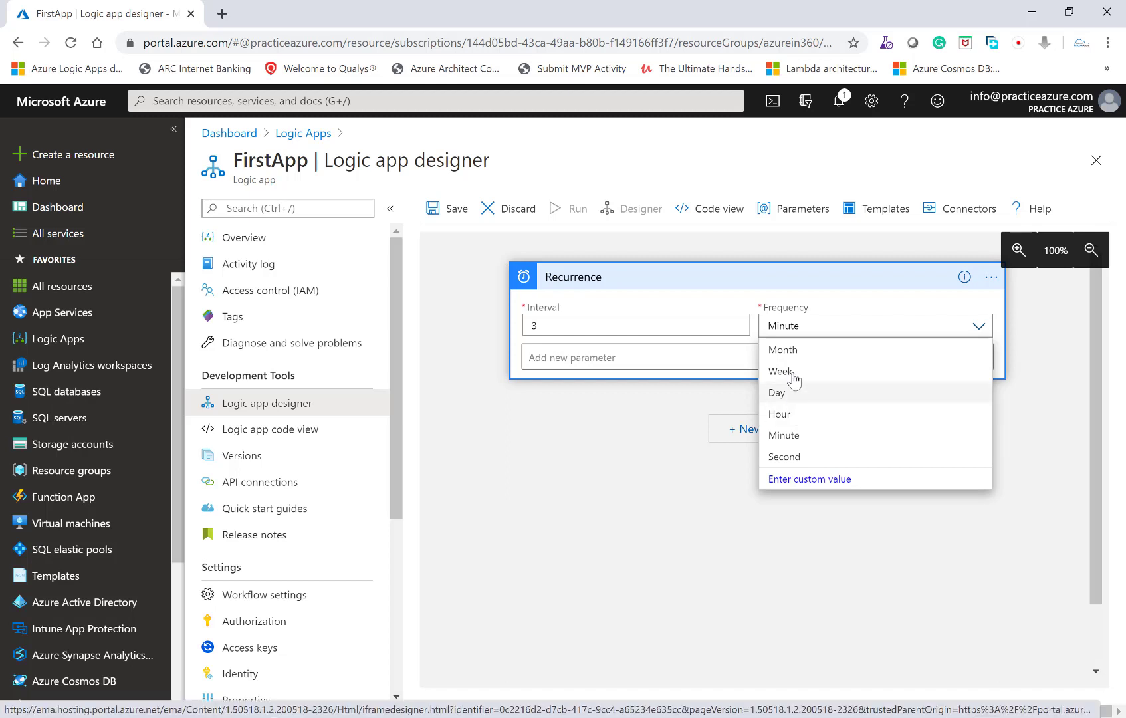
click(803, 435)
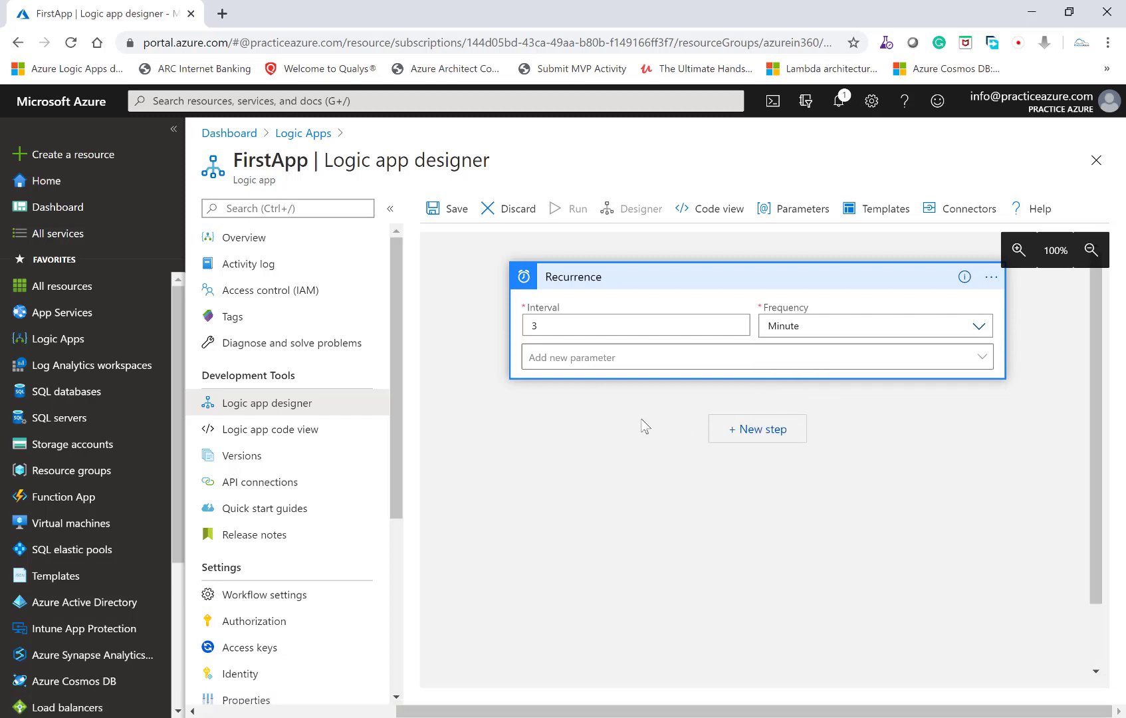
click(645, 421)
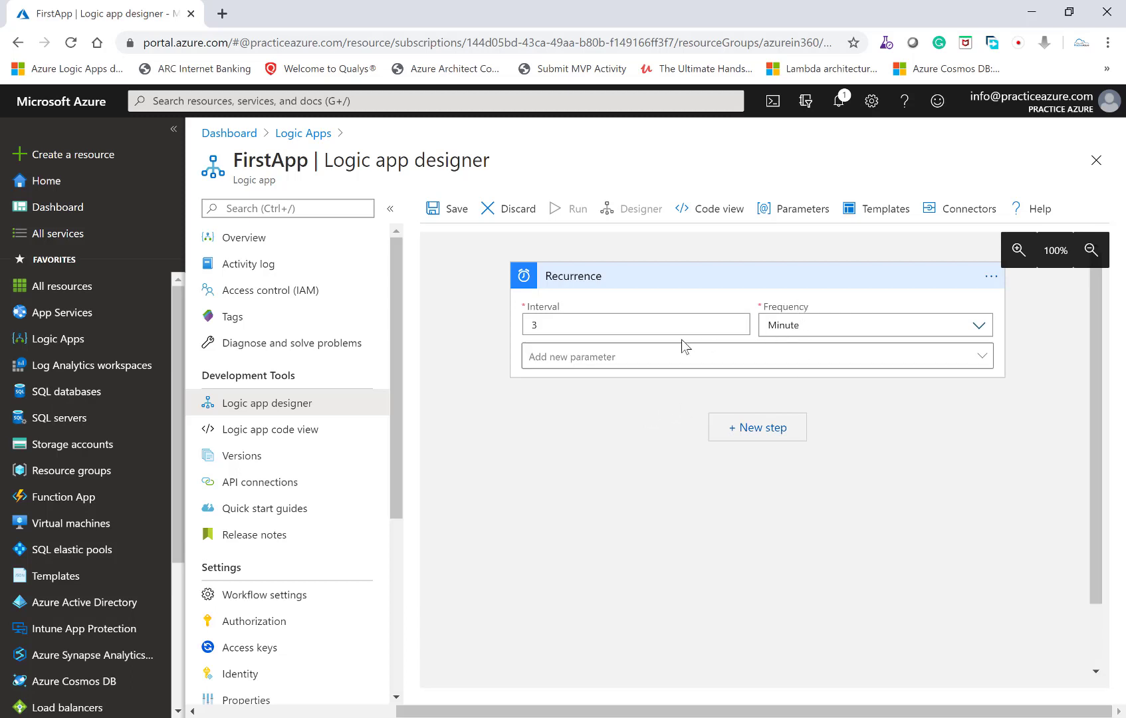
- Add the Time zone parameter to the Recurrence trigger and set it to (UTC-10:00) Hawaii
click(602, 358)
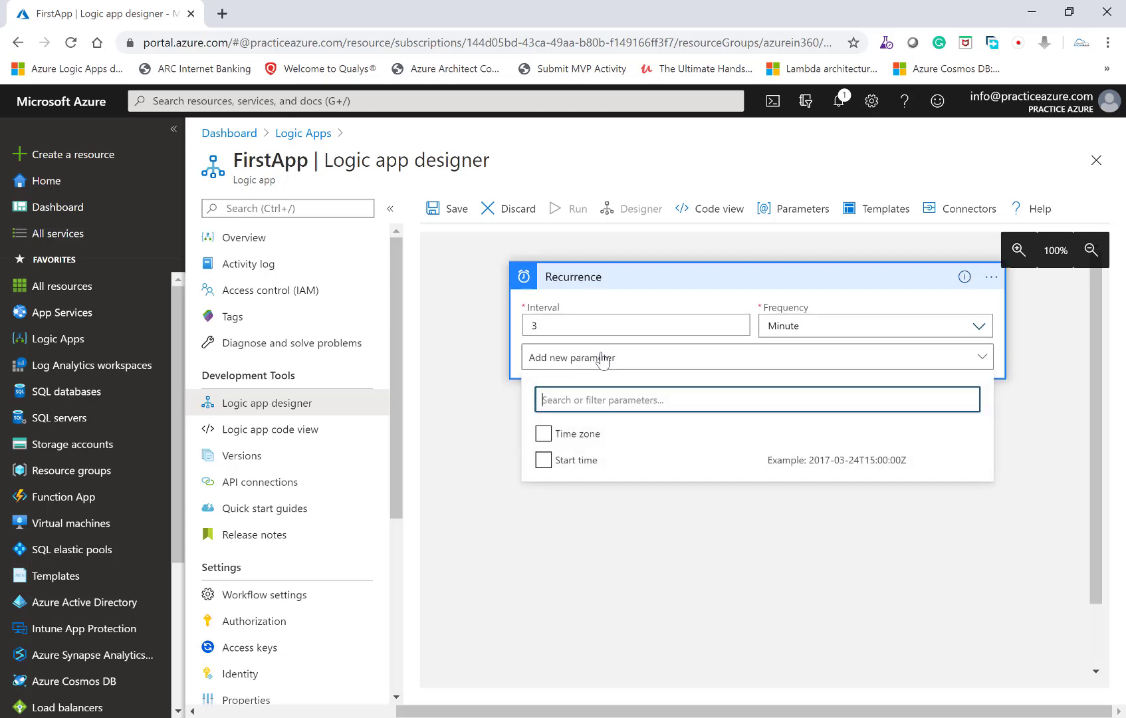
click(545, 434)
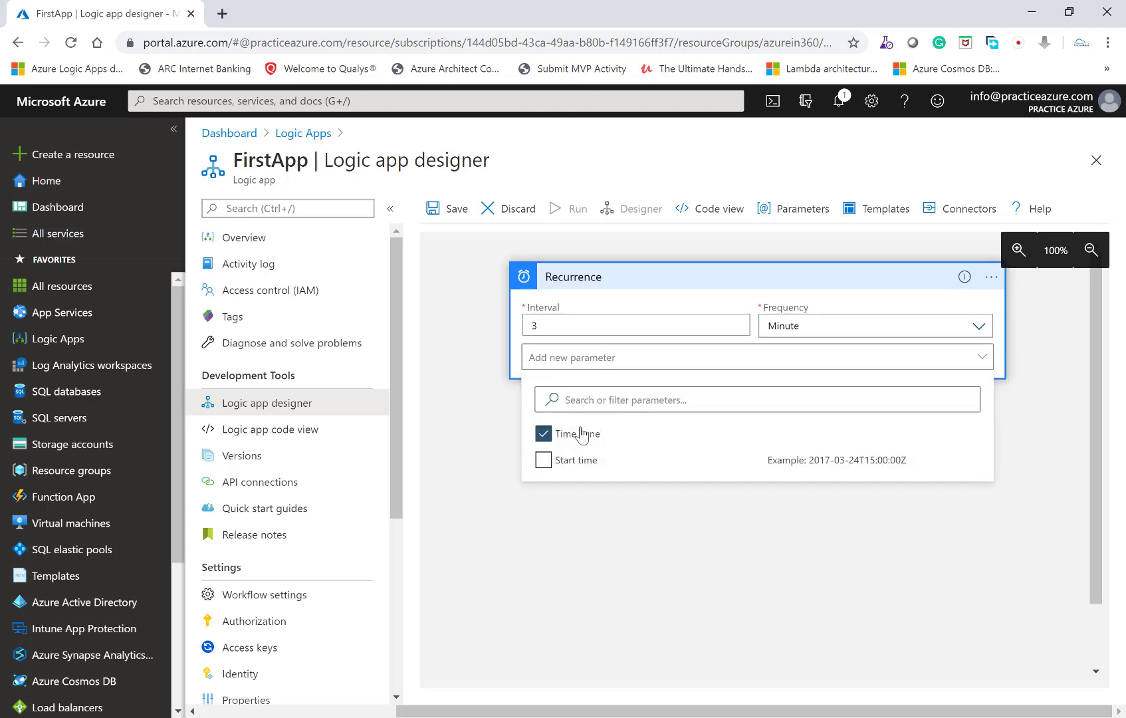
click(504, 435)
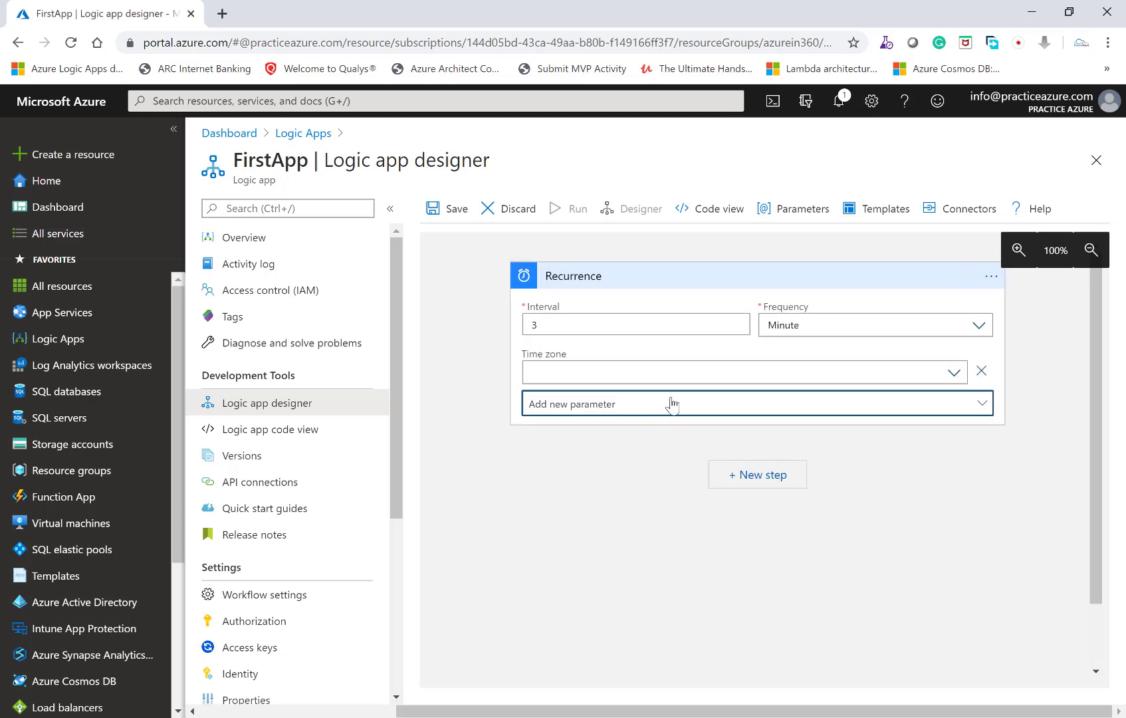
click(665, 373)
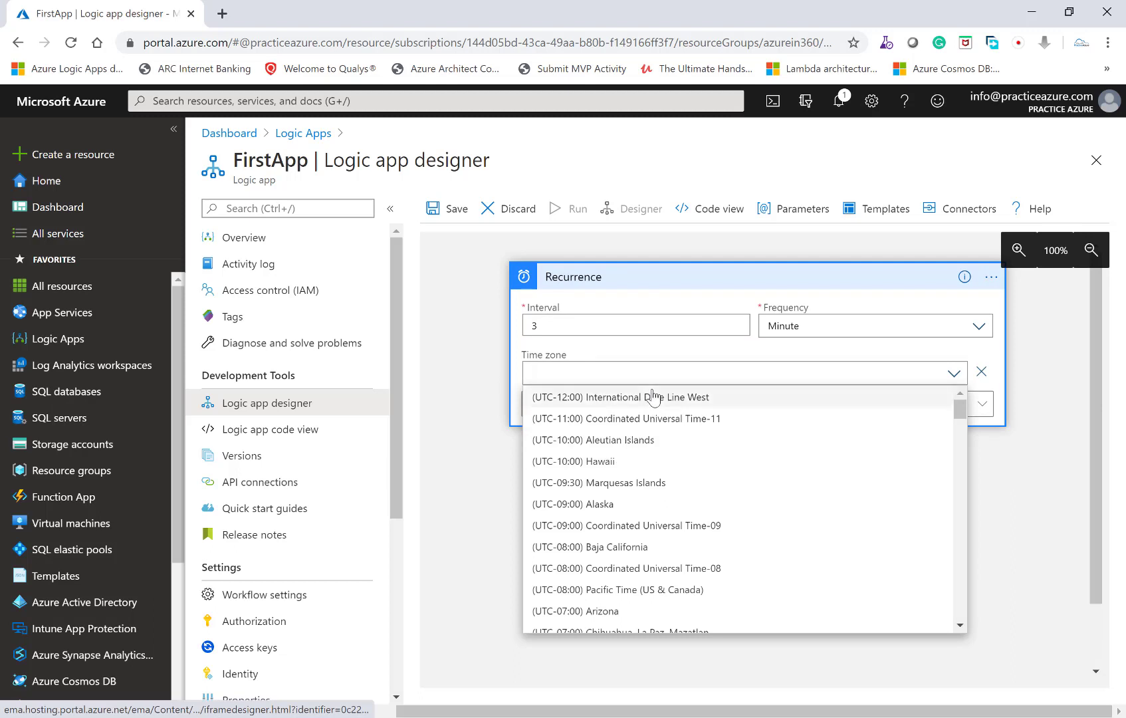
click(644, 462)
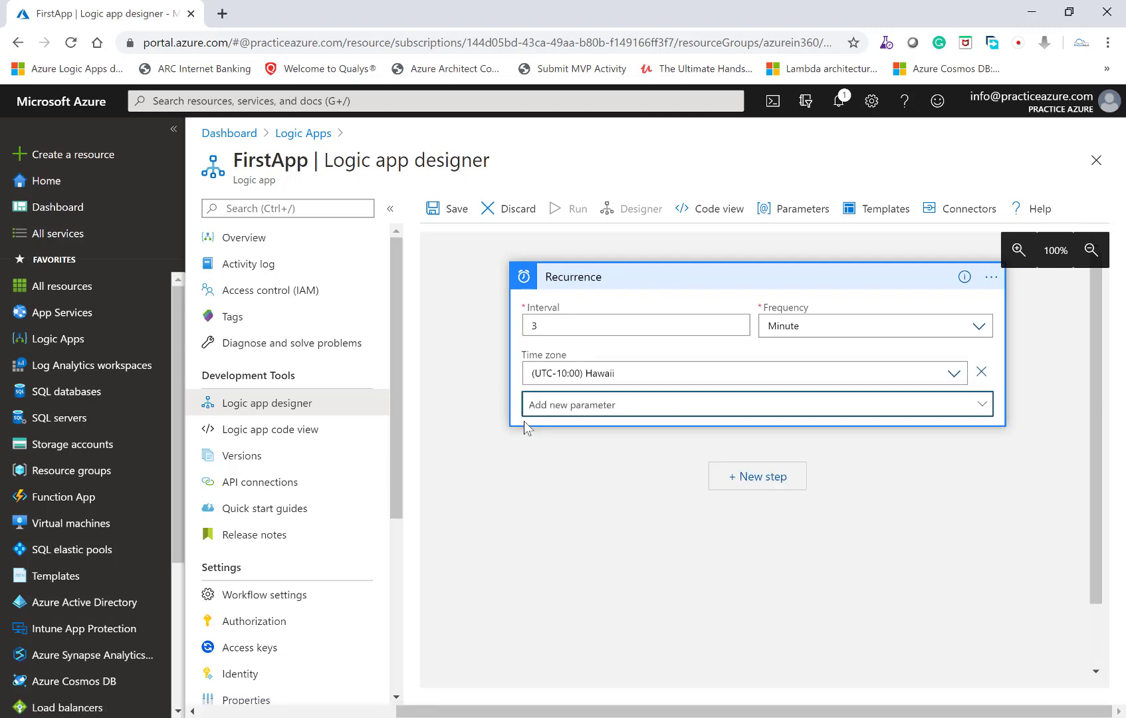
- Add the Start time parameter to the Recurrence trigger
click(569, 409)
click(564, 483)
click(572, 522)
- Set the recurrence frequency to Day and add the At these hours and At these minutes parameters
click(807, 327)
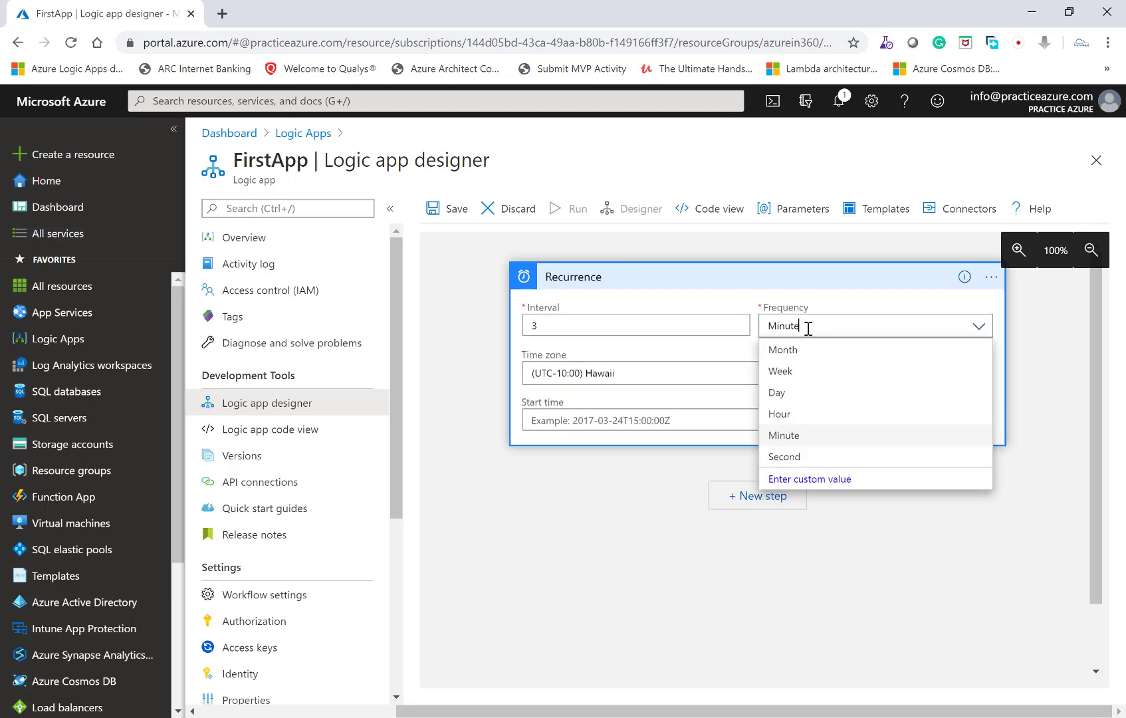
click(788, 394)
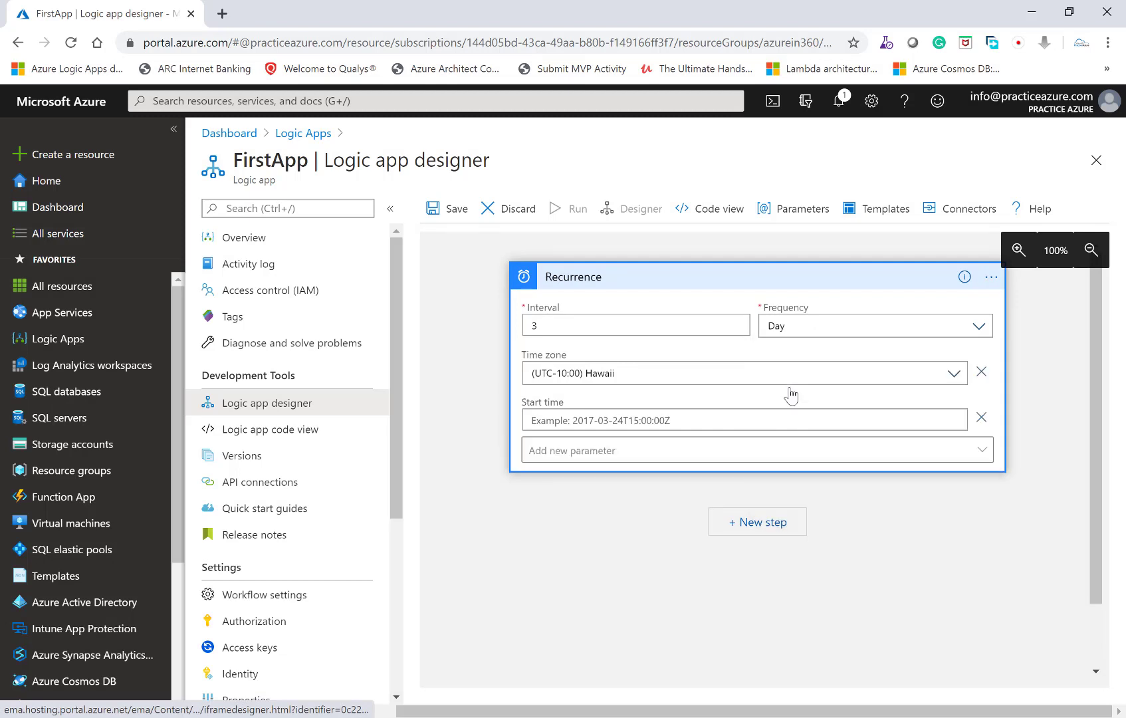
click(656, 461)
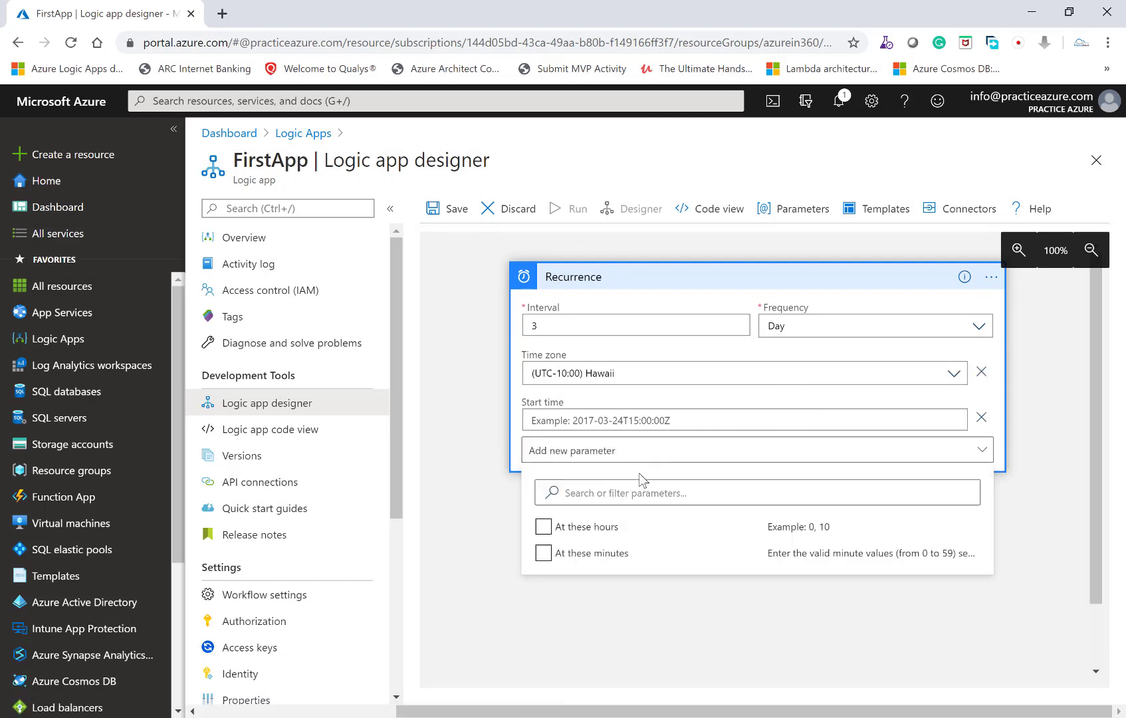
click(576, 530)
click(576, 530)
click(597, 560)
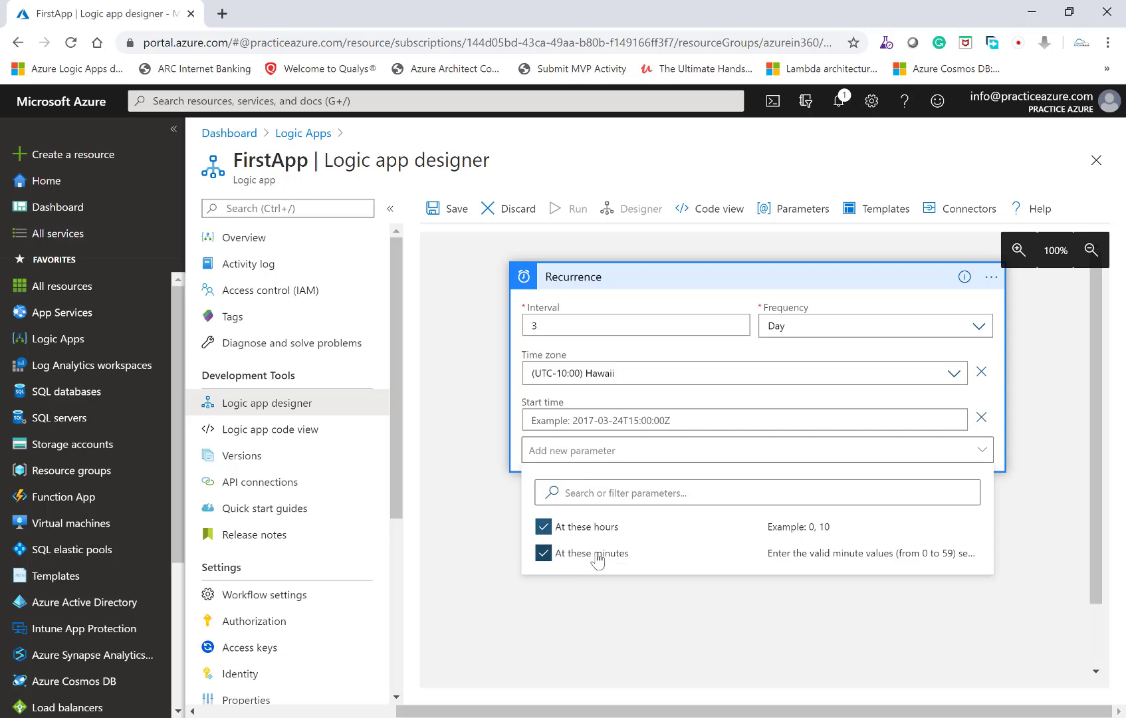
click(570, 591)
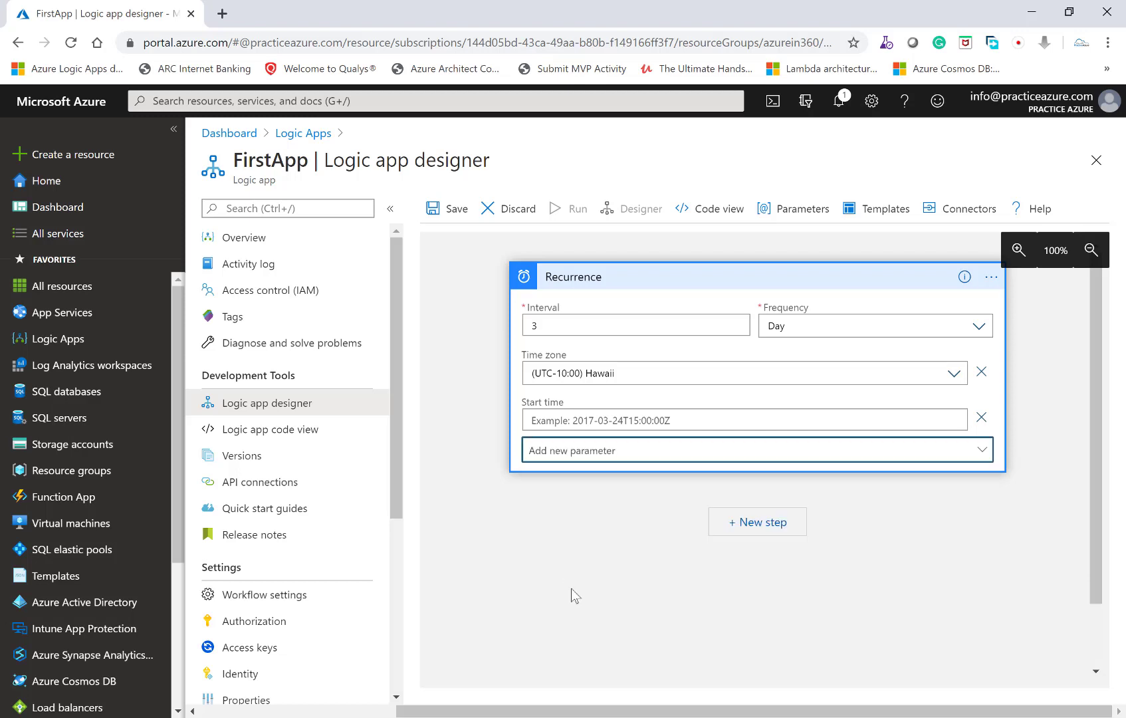
- Set the recurrence frequency to Week and add the On these days parameter
click(884, 322)
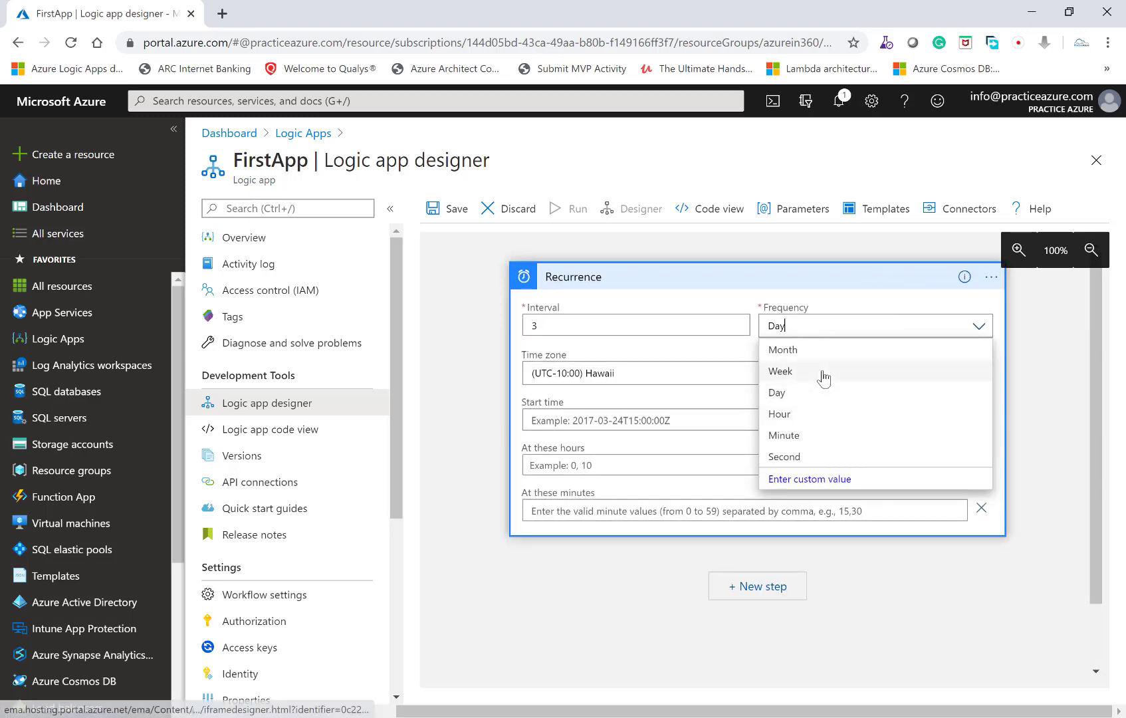
click(820, 372)
click(685, 541)
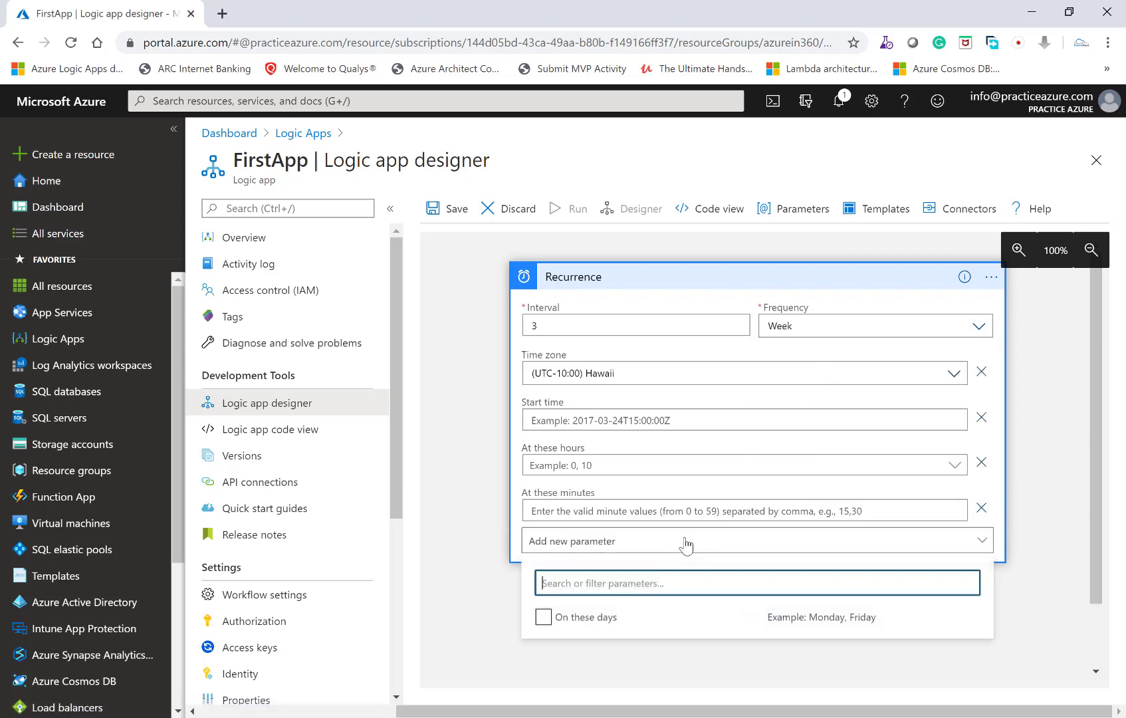
click(619, 625)
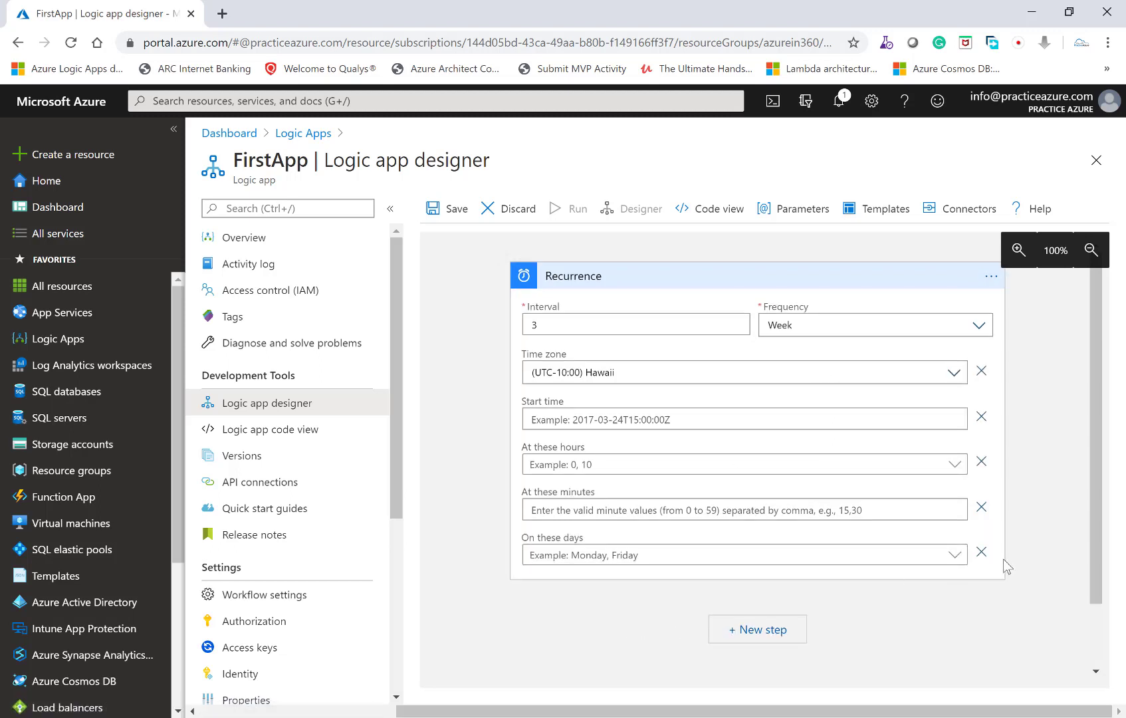
- Remove all optional parameters from the Recurrence trigger, including the days, minutes, hours, start time and time zone
click(981, 506)
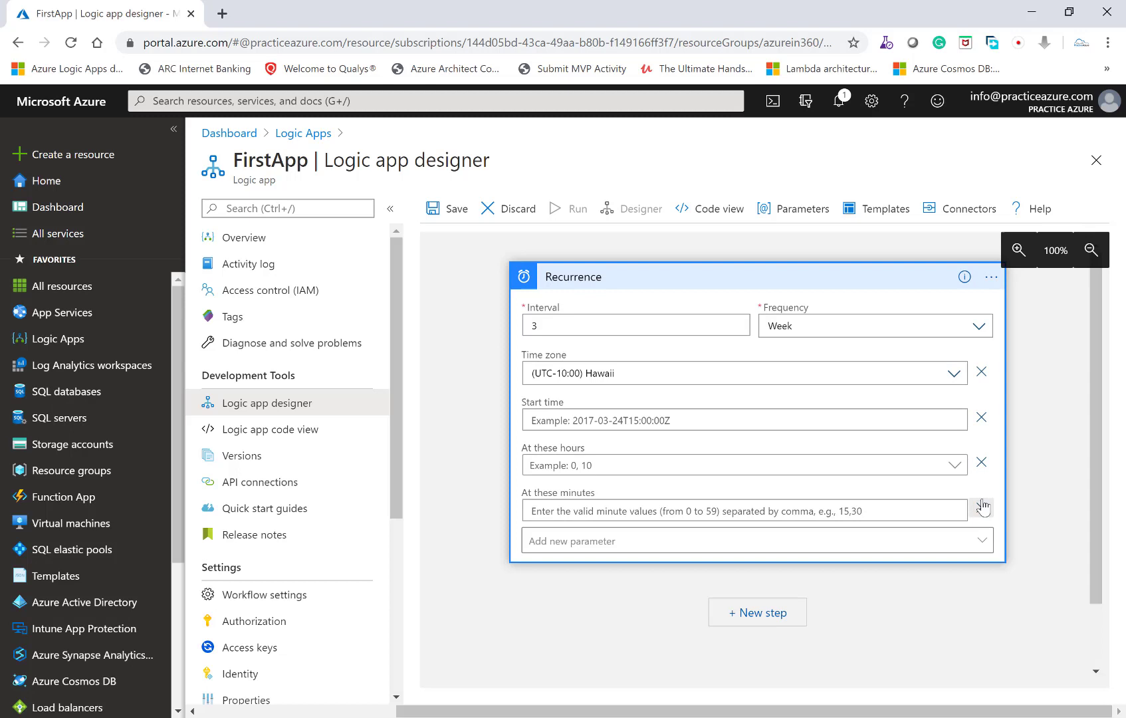
click(982, 462)
click(981, 418)
click(981, 372)
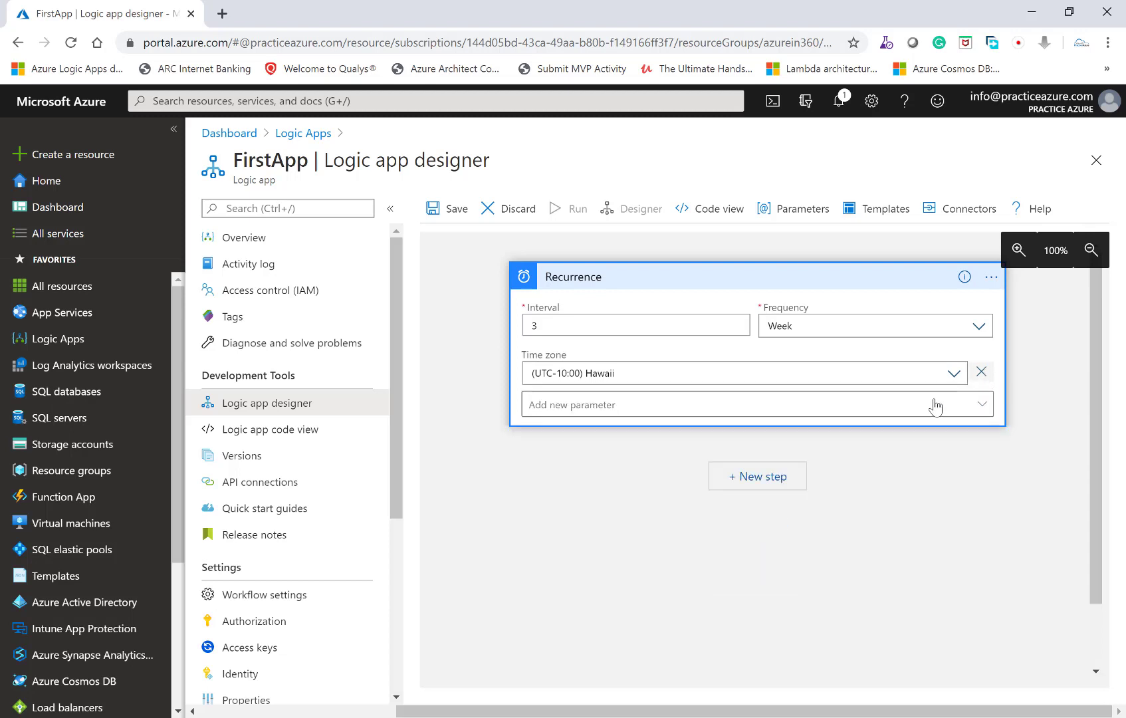
- Set the Recurrence trigger to an interval of 5 with frequency Second and save the logic app
double_click(525, 327)
text(5)
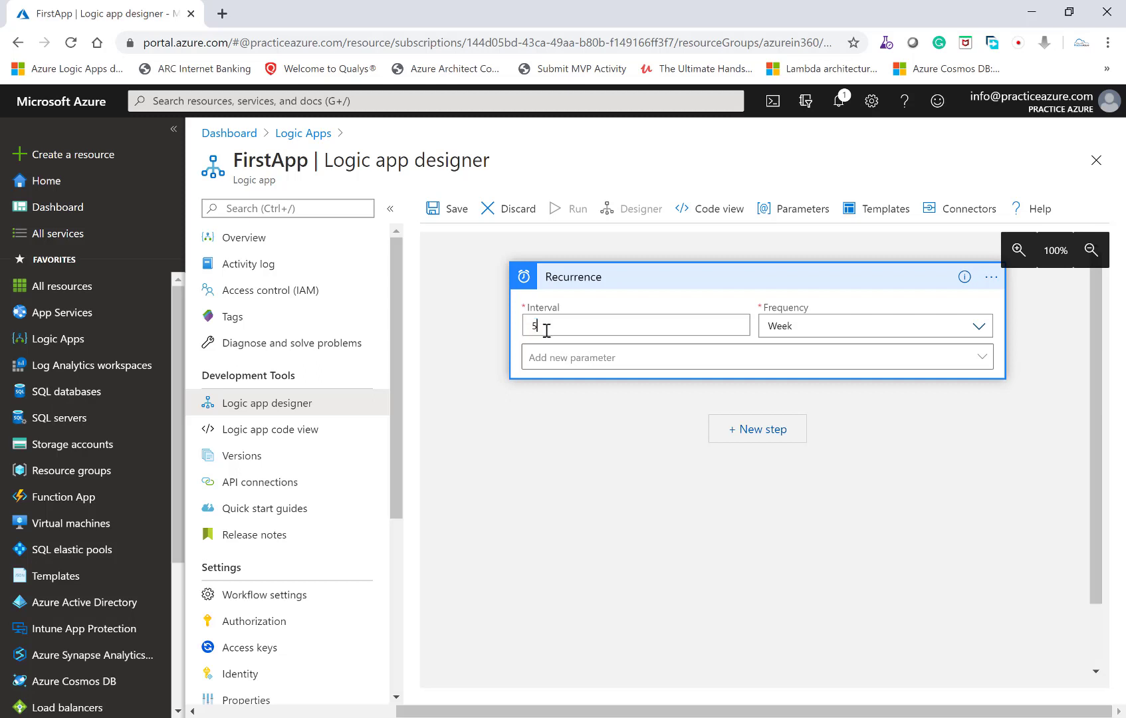
click(827, 326)
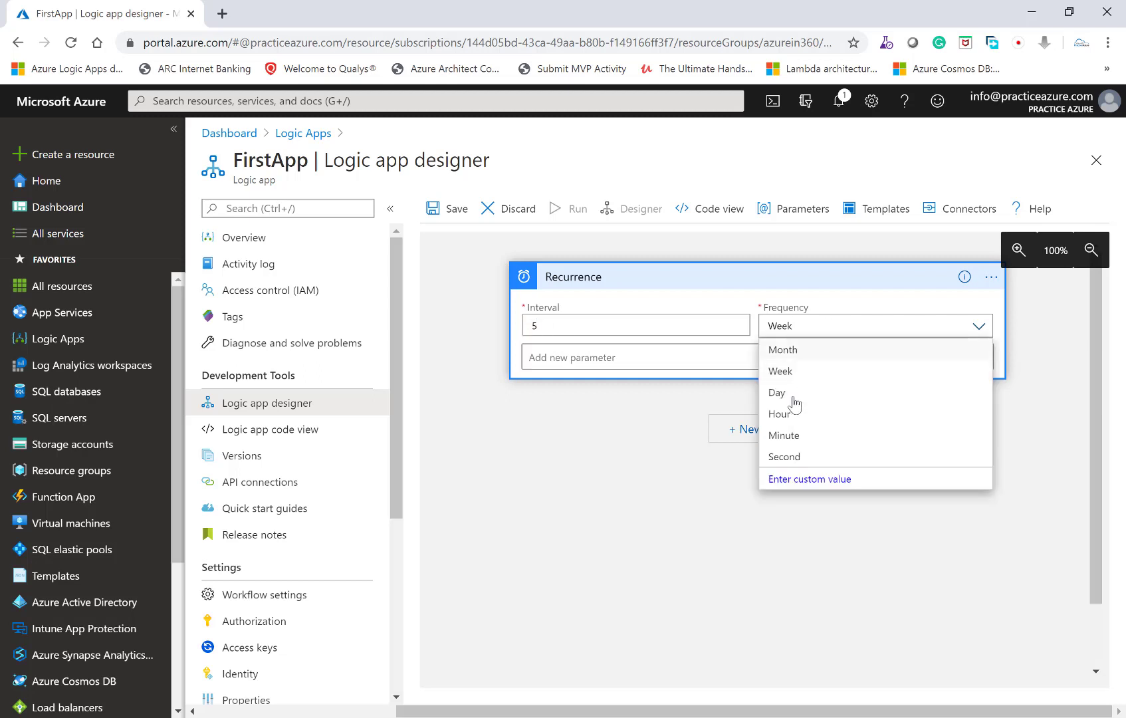
click(776, 459)
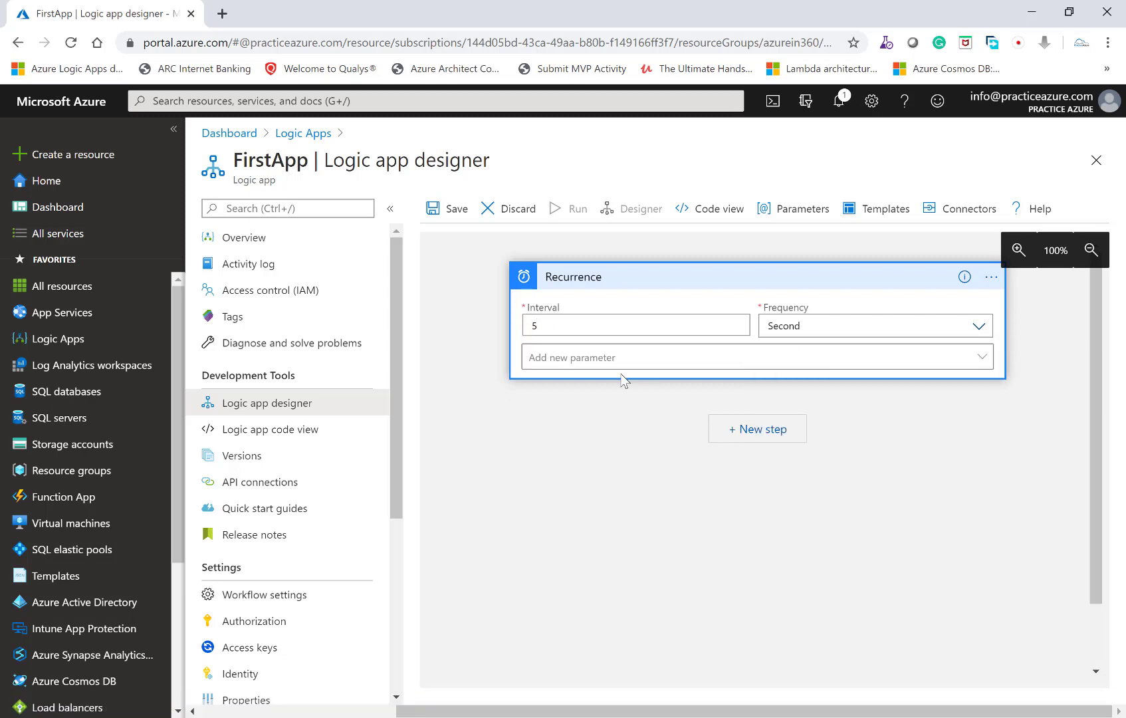
click(448, 209)
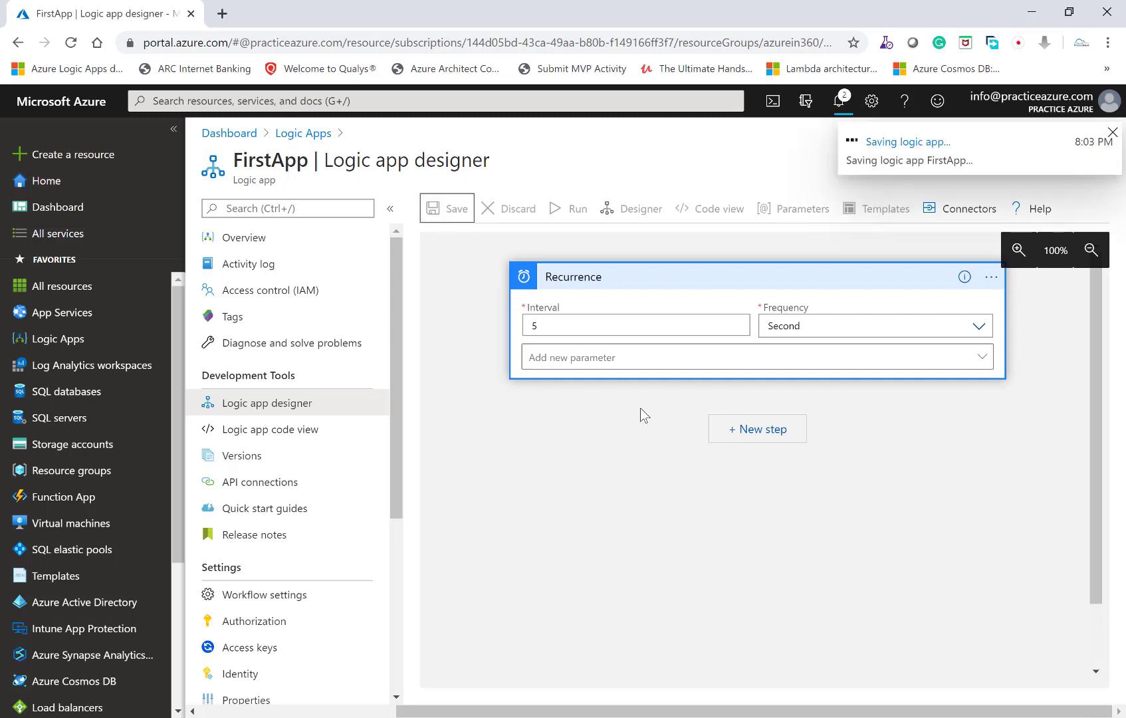
- Open the logic app's overview, refresh it, and examine the trigger summary and runs history
click(243, 237)
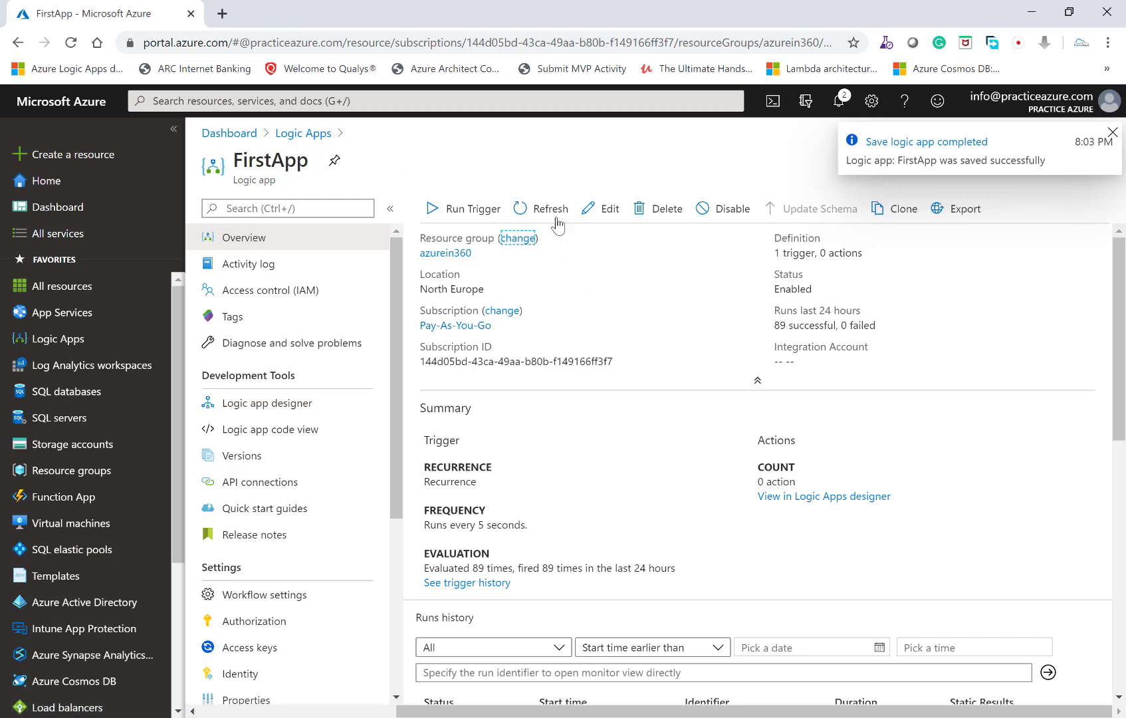
click(554, 217)
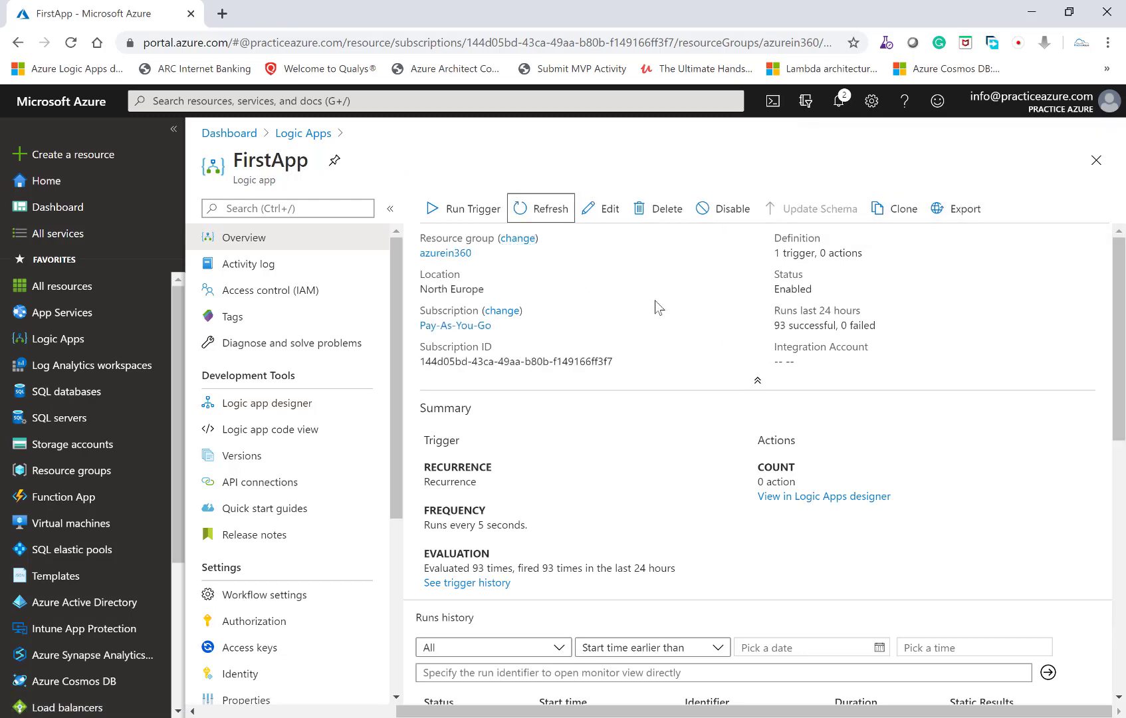
scroll(659, 308, down, 3)
click(552, 211)
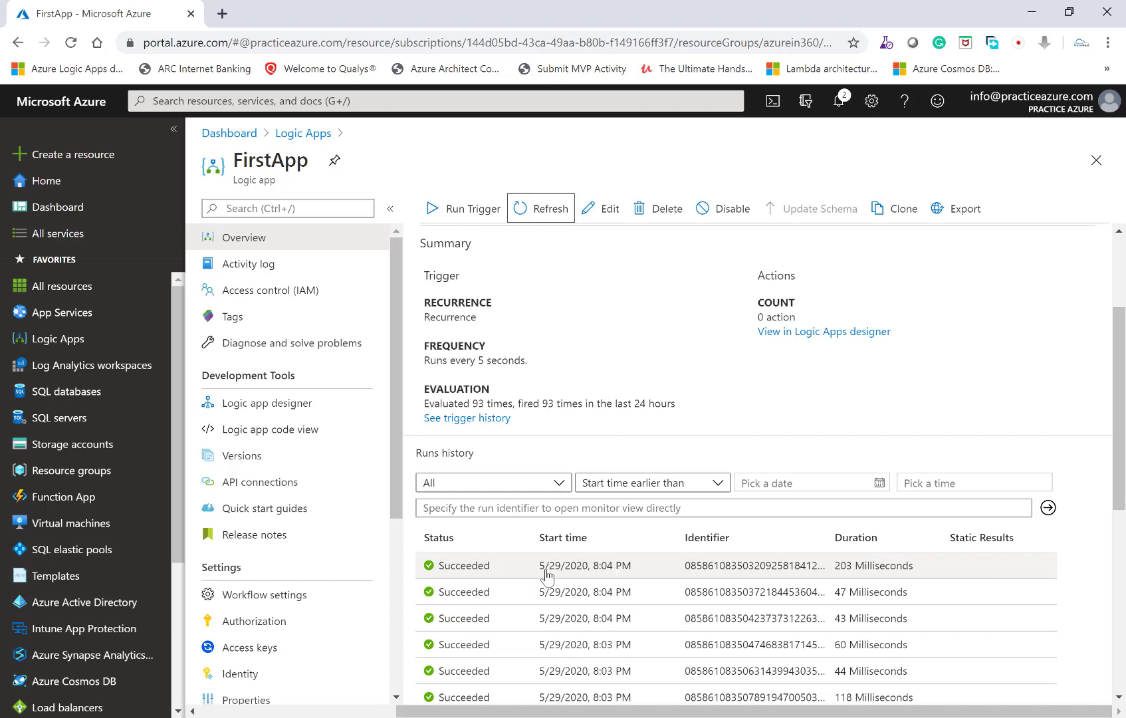
- In the designer, add the built-in Schedule connector's Delay action after the Recurrence trigger and set its count to 15
click(305, 402)
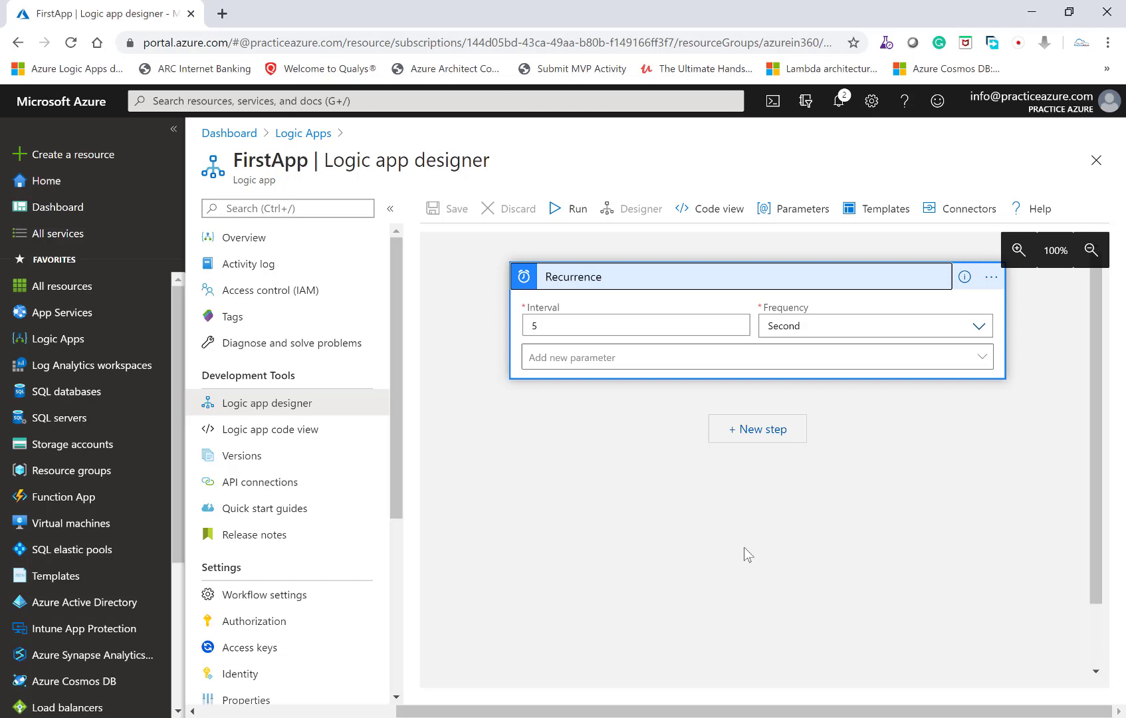
click(752, 430)
text(sch)
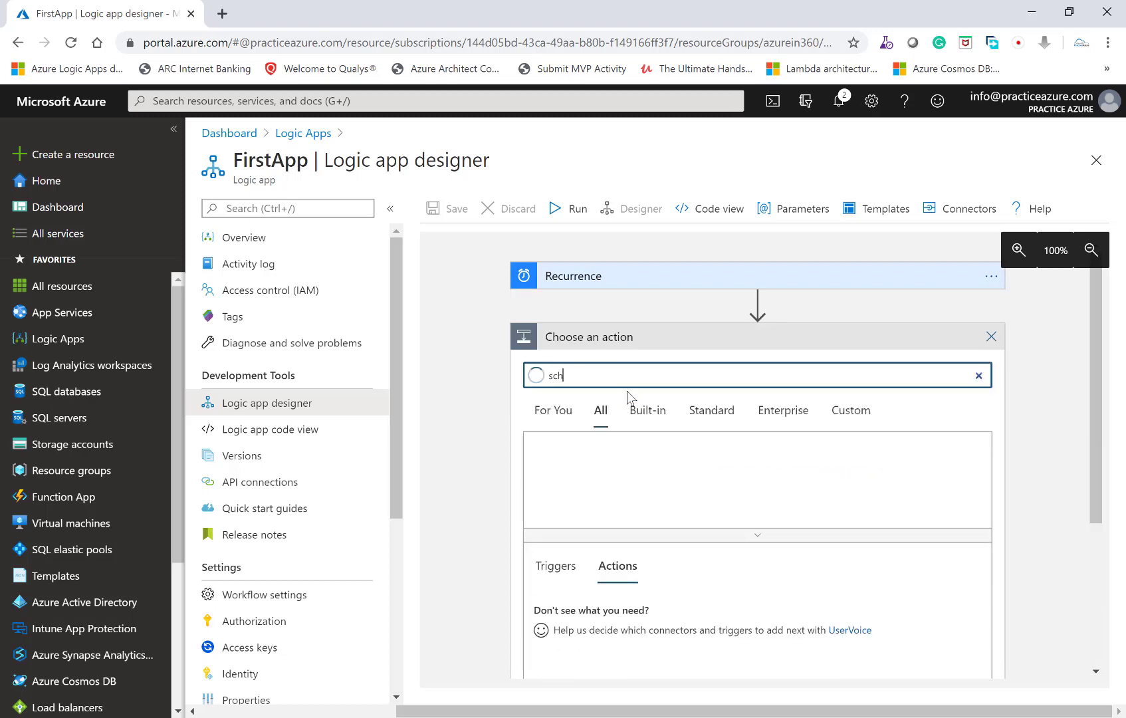
text(edule)
click(648, 410)
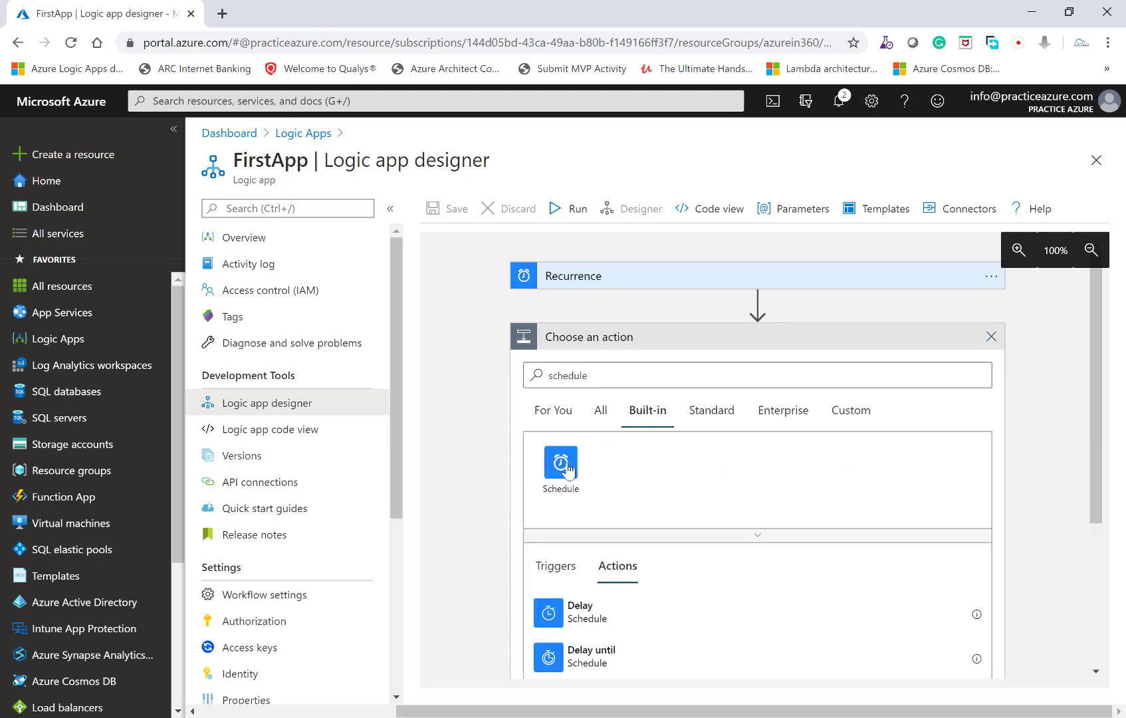
click(560, 466)
click(573, 464)
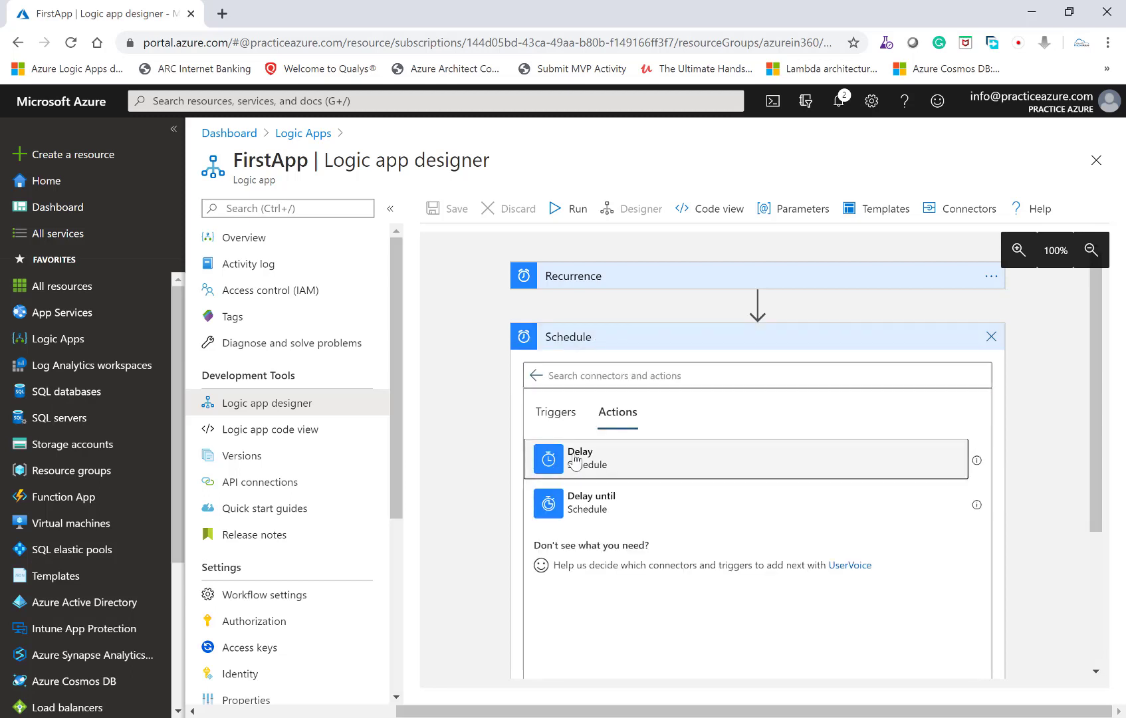
click(546, 387)
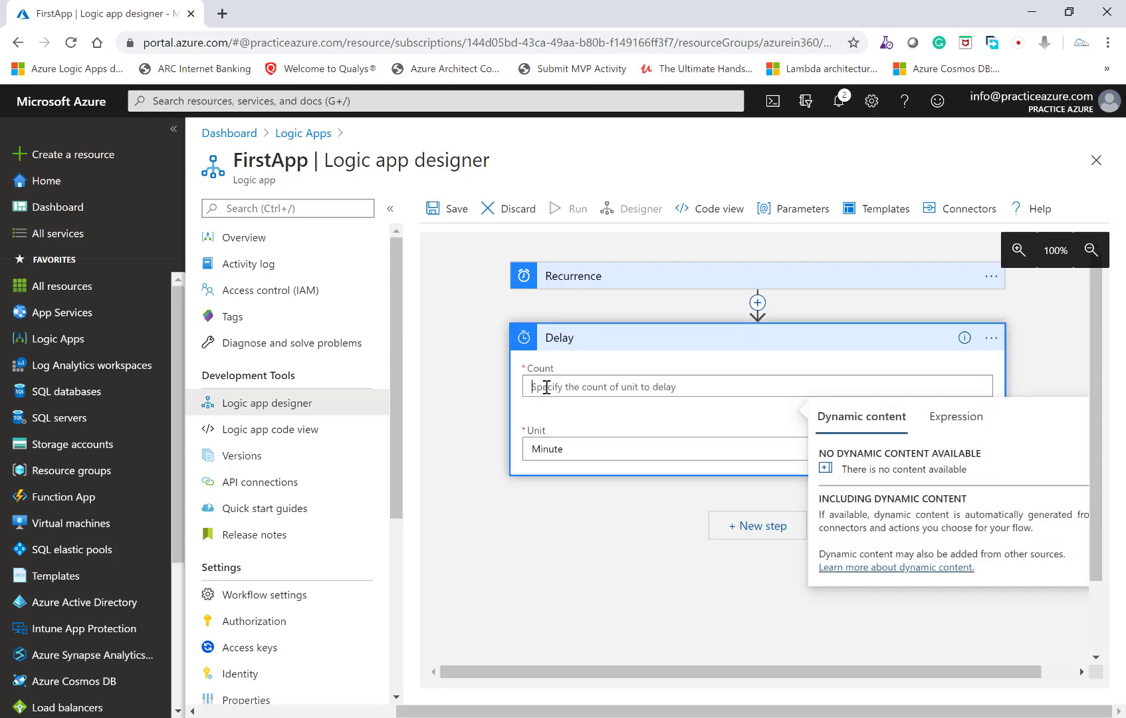
text(15)
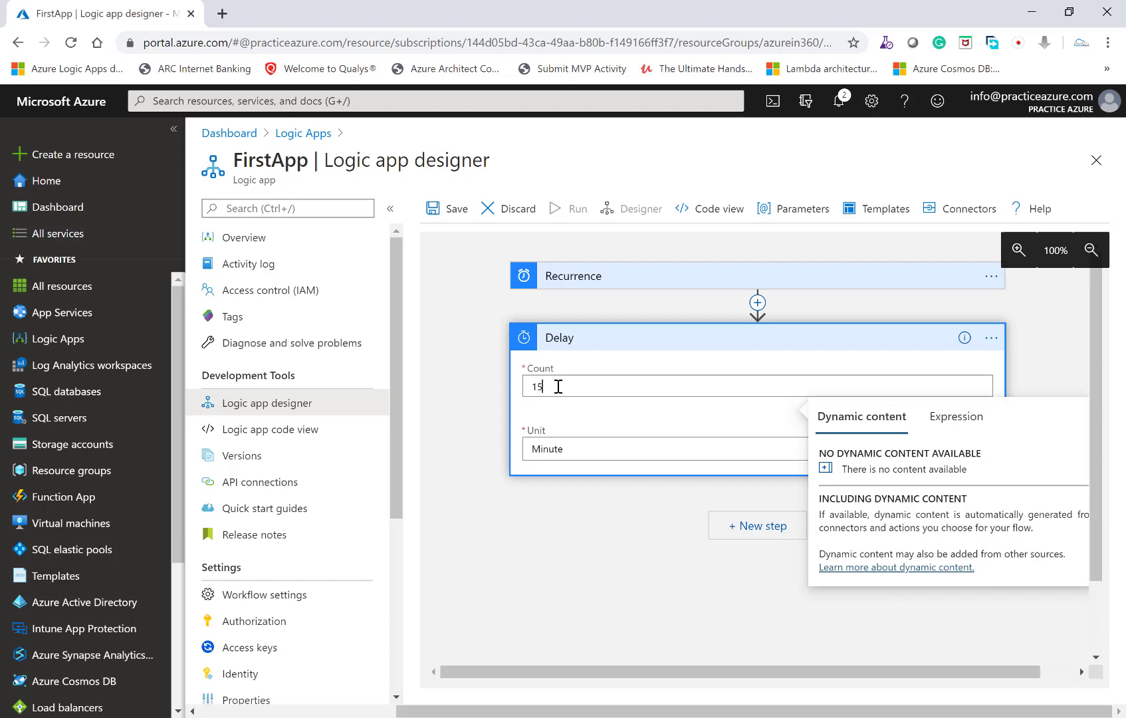
- Set the Delay action's unit to Second and save the logic app
click(595, 450)
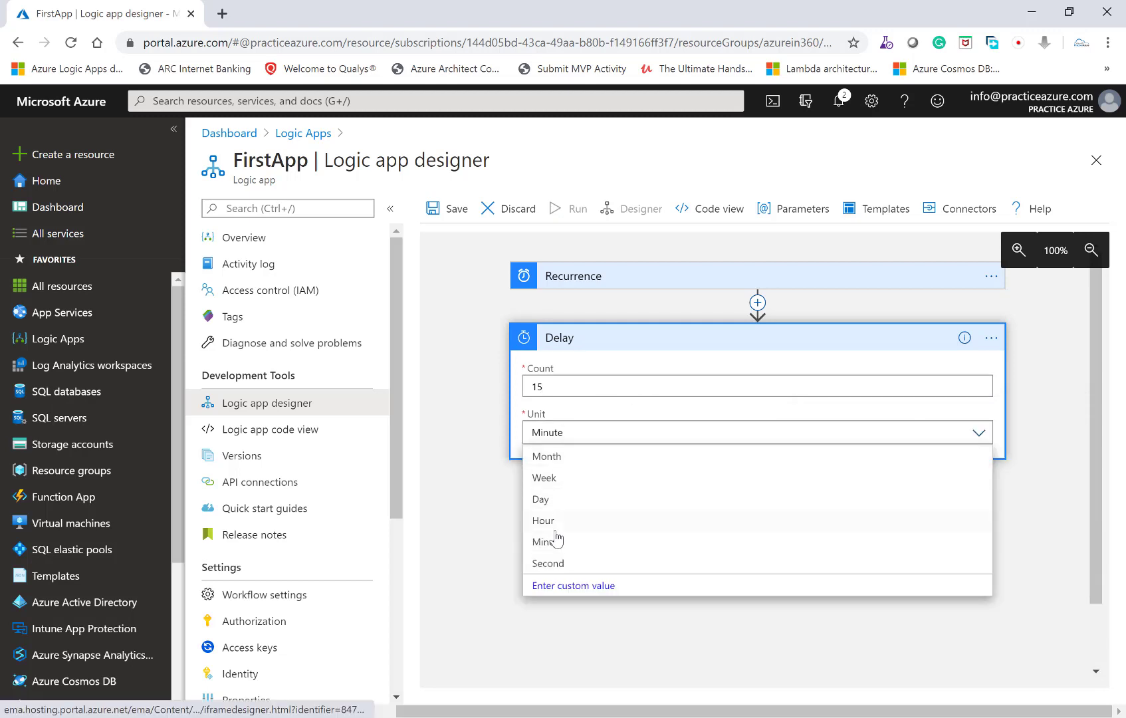
click(538, 565)
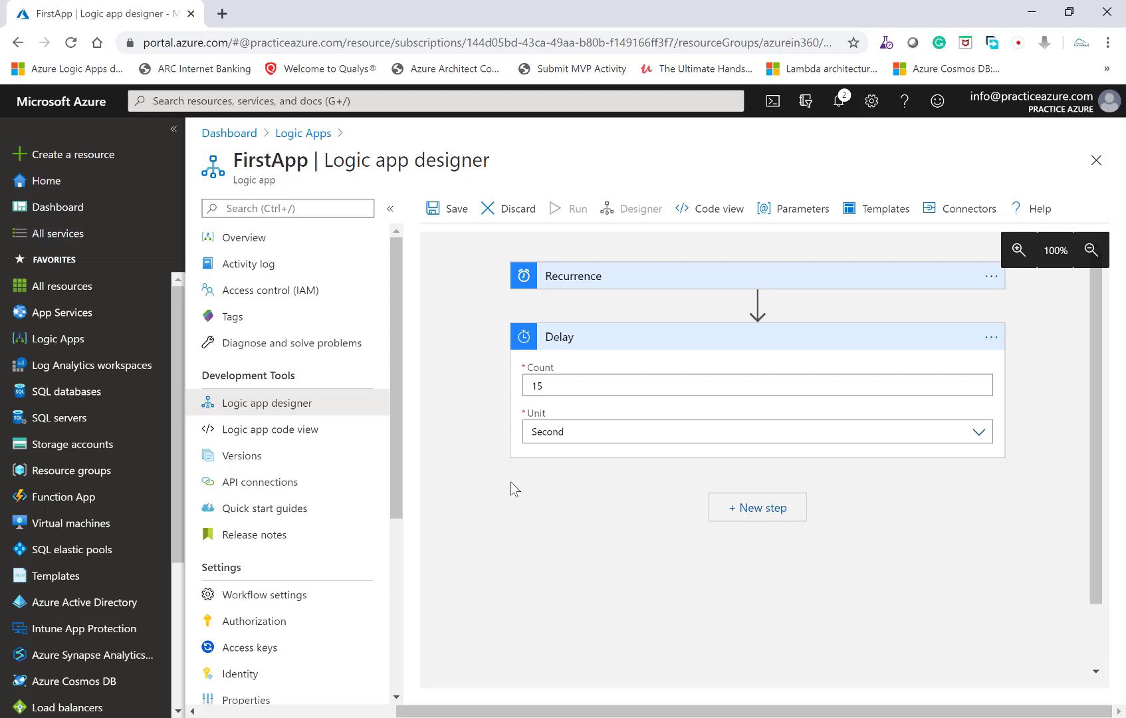
click(452, 209)
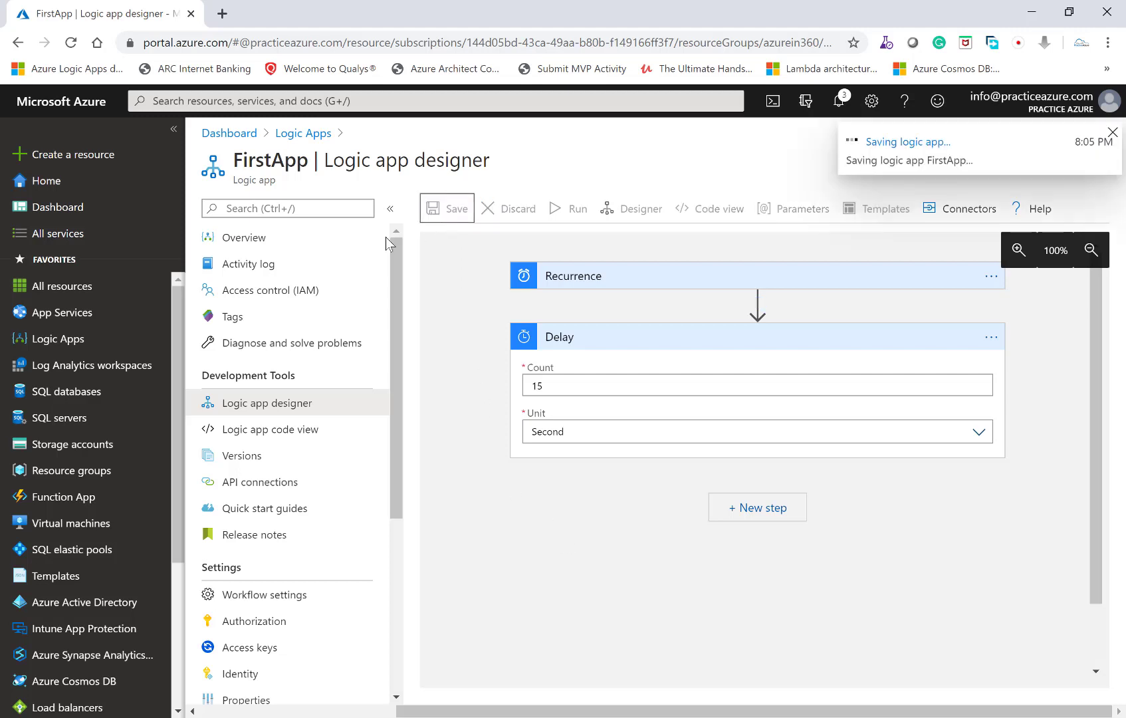
- Open the logic app's overview, refresh it, and examine the status and duration of the runs that include the delay
click(273, 246)
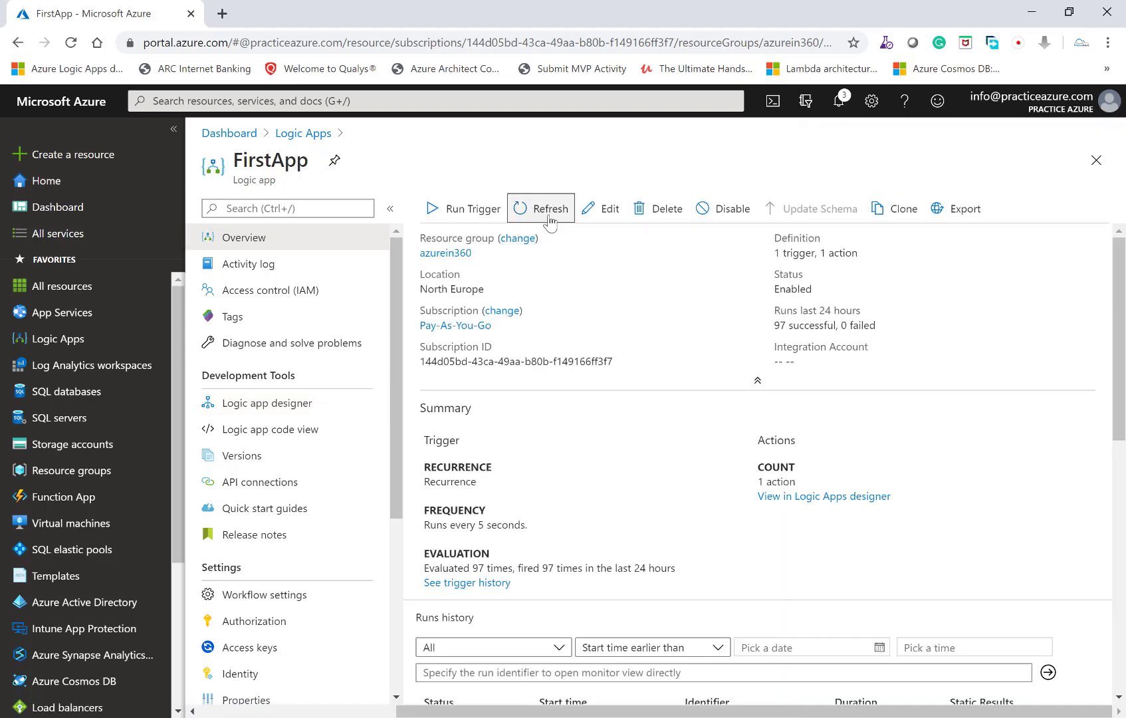
click(549, 210)
scroll(637, 356, down, 1)
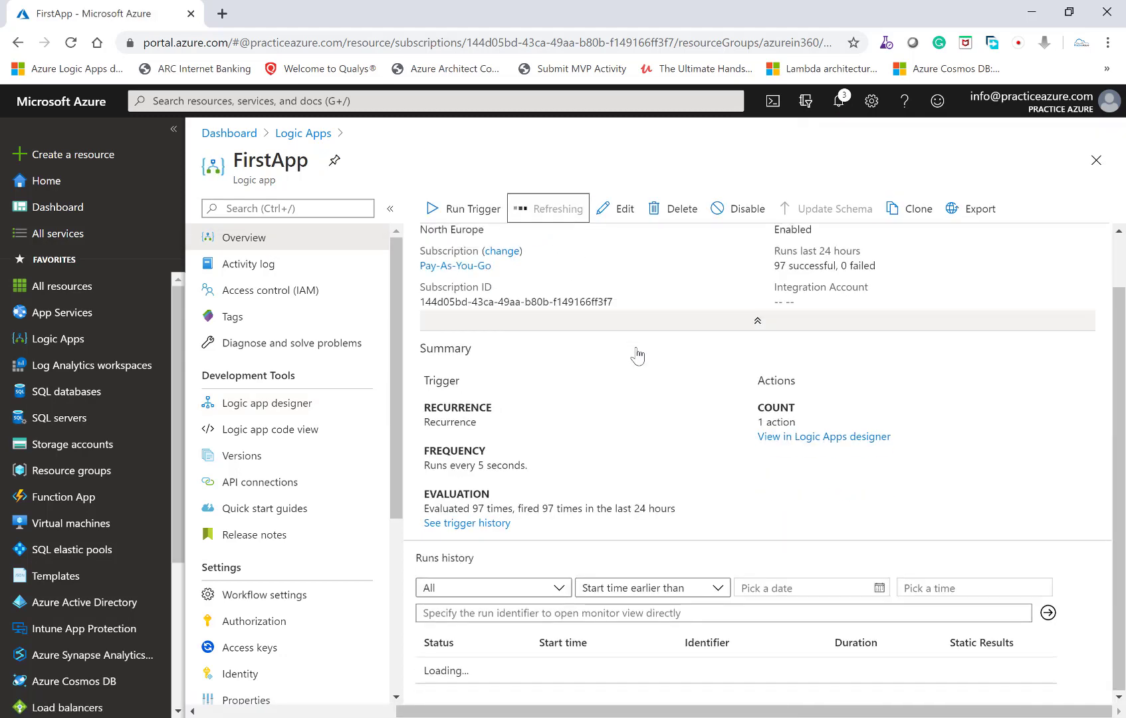
click(548, 210)
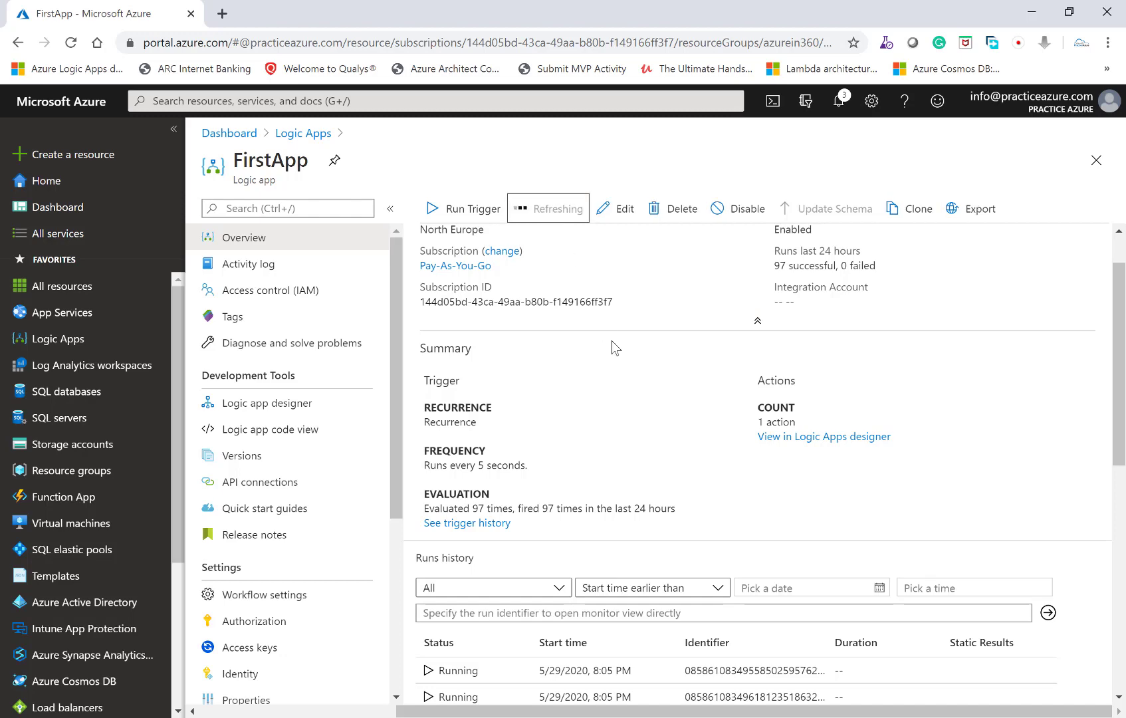
scroll(621, 463, down, 3)
scroll(476, 571, down, 3)
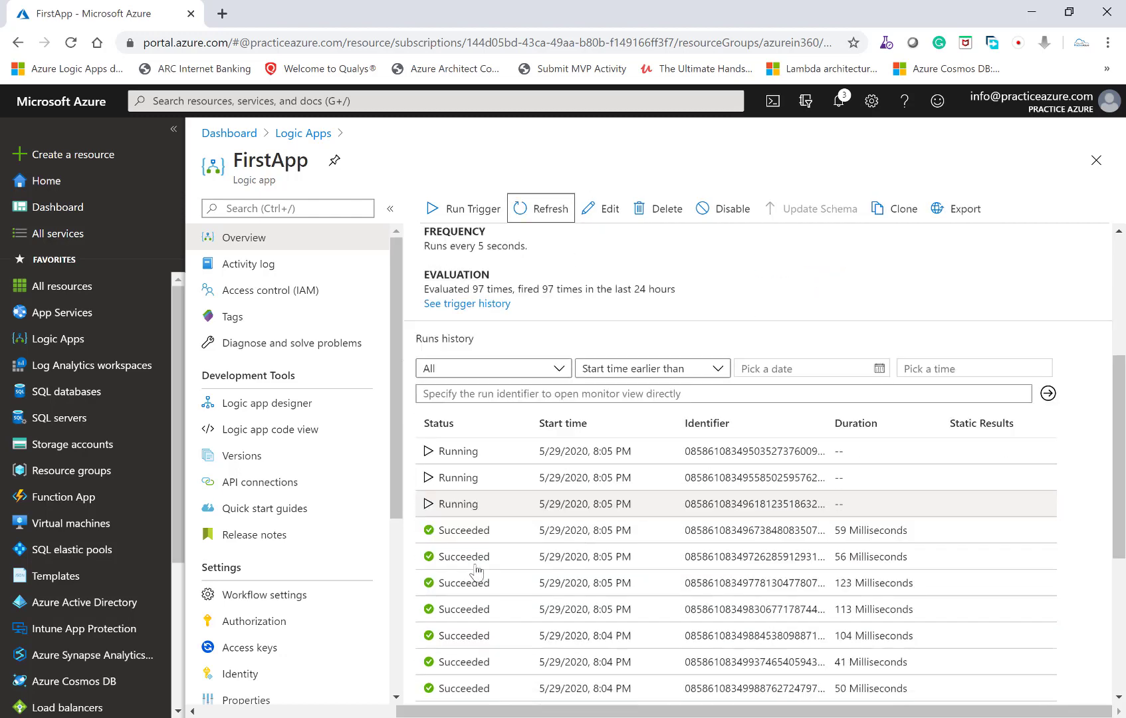
scroll(473, 519, down, 1)
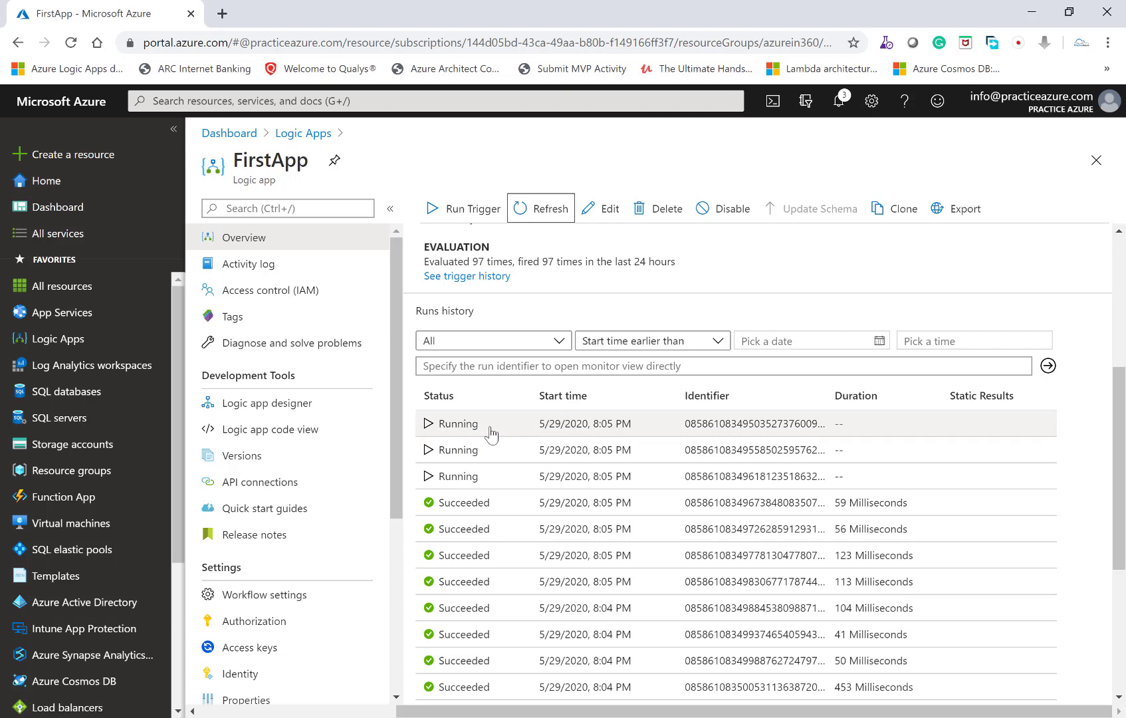
click(537, 220)
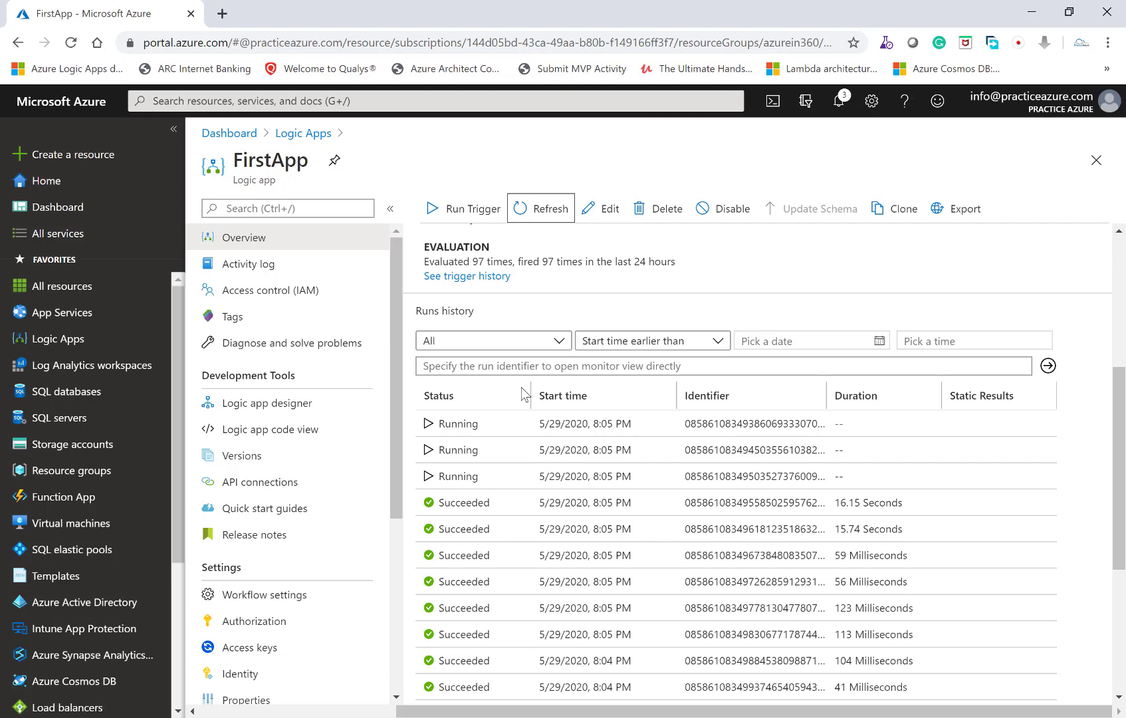
- In the Recurrence trigger's settings, turn on the concurrency limit with a degree of parallelism of 1, and save the logic app
click(310, 407)
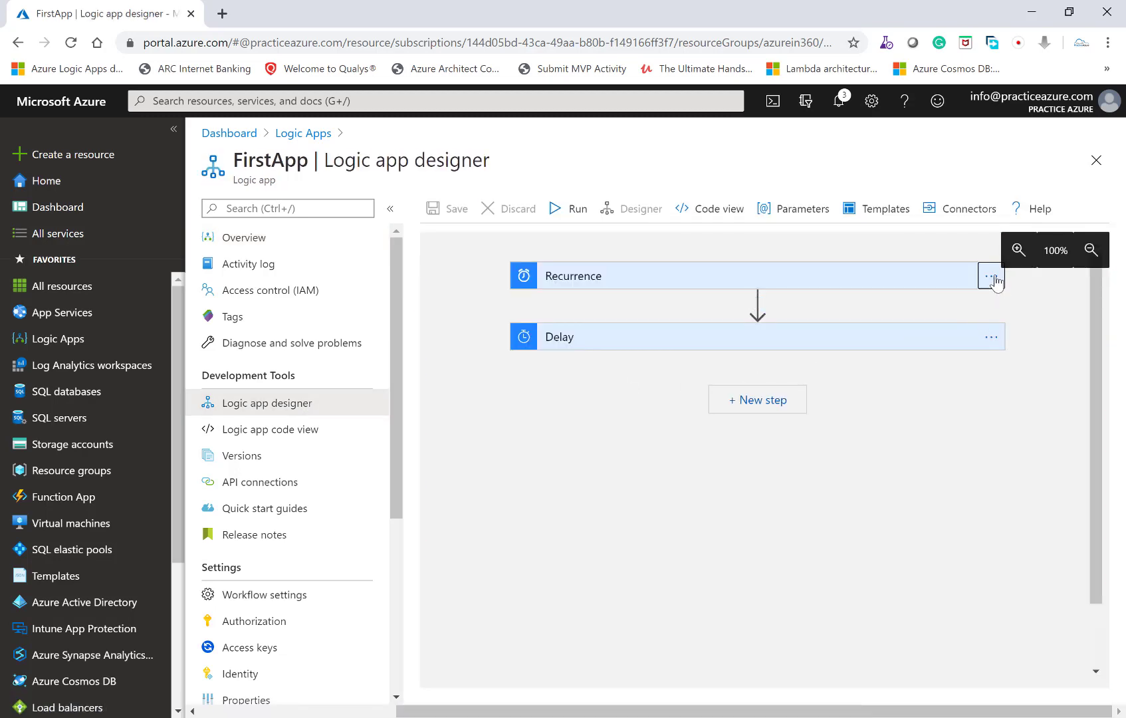
click(992, 279)
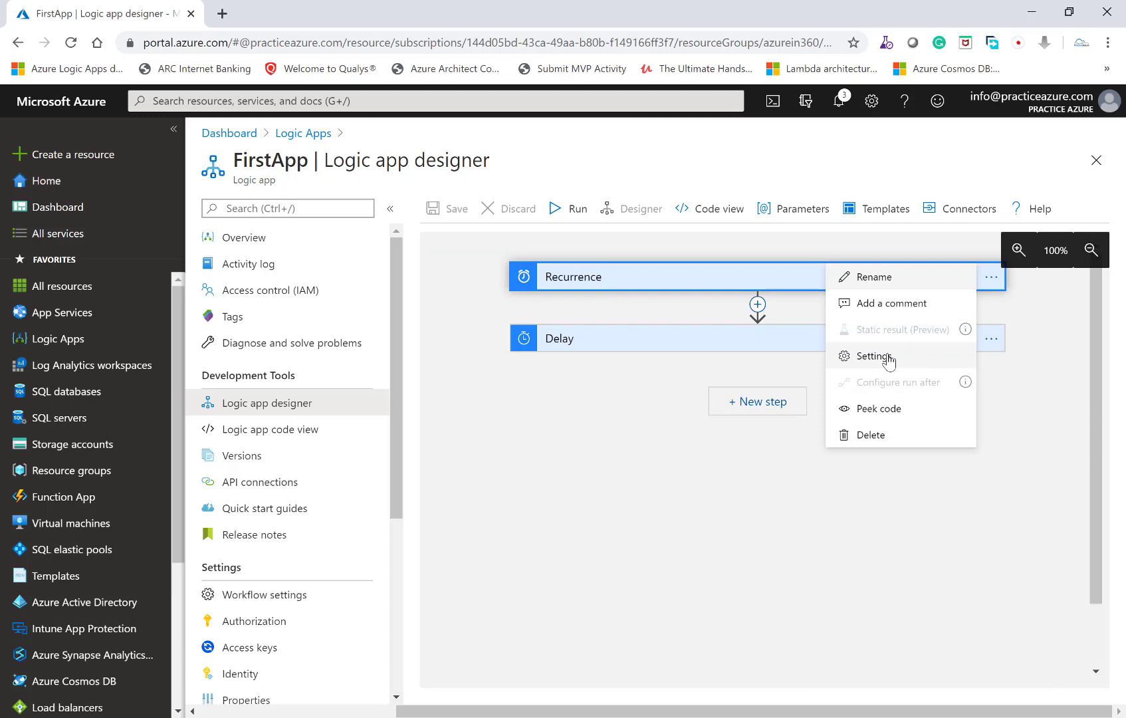
click(875, 356)
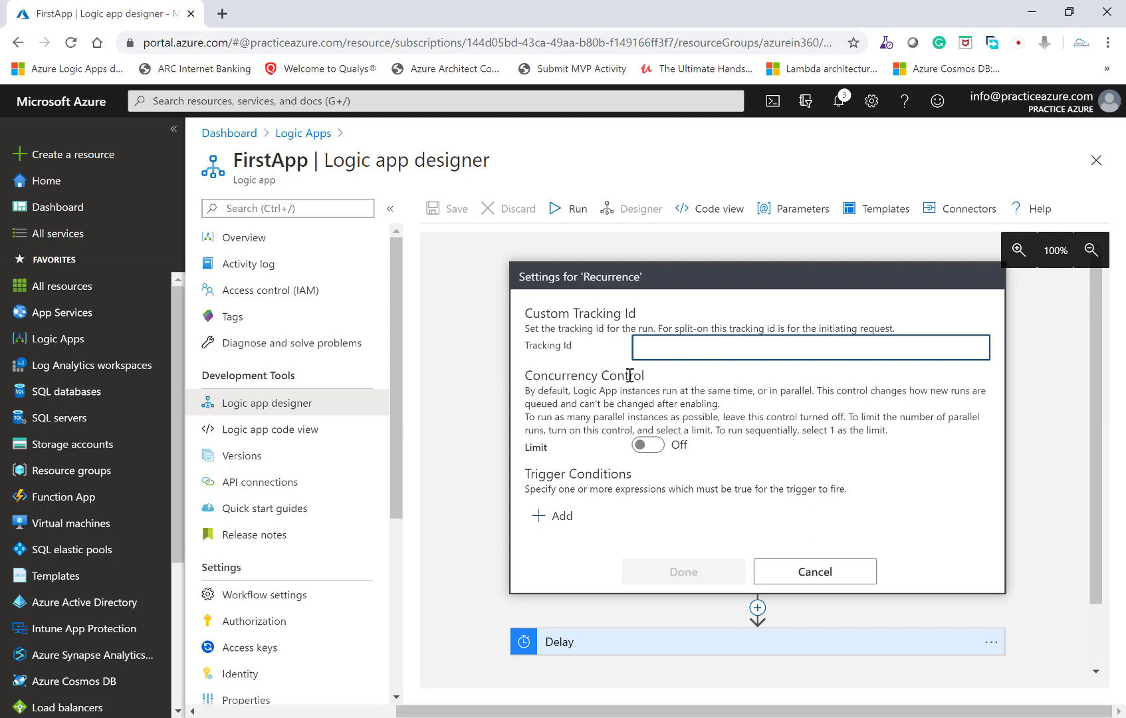
click(640, 445)
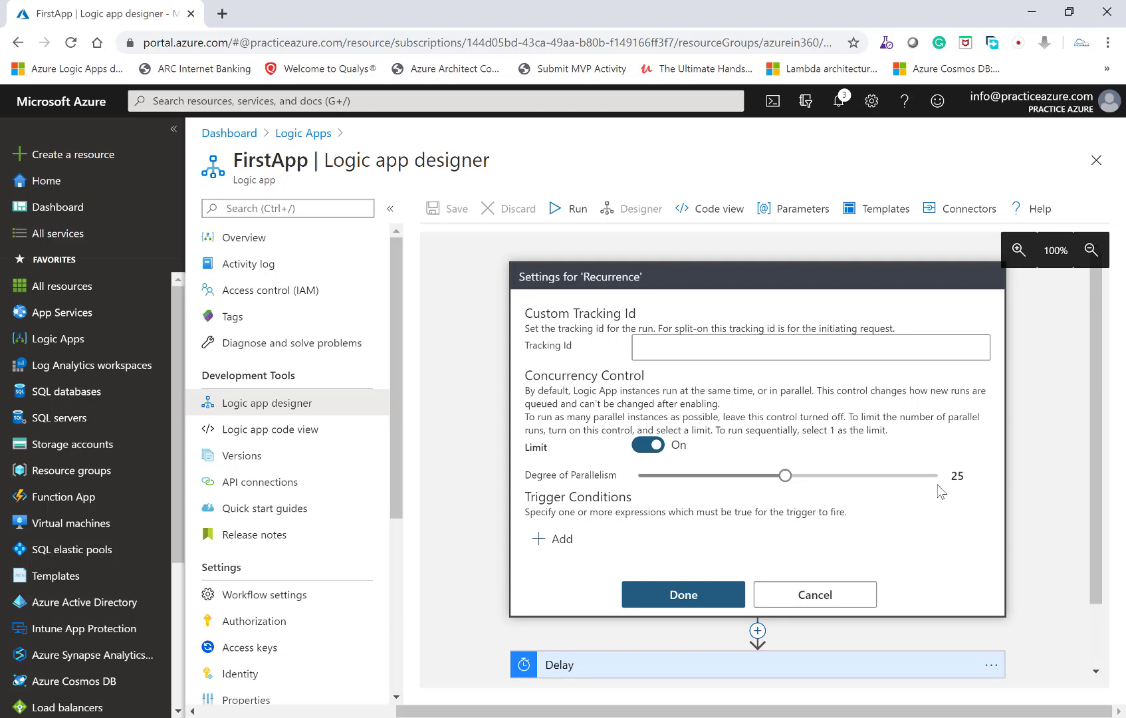
drag(787, 479, 639, 482)
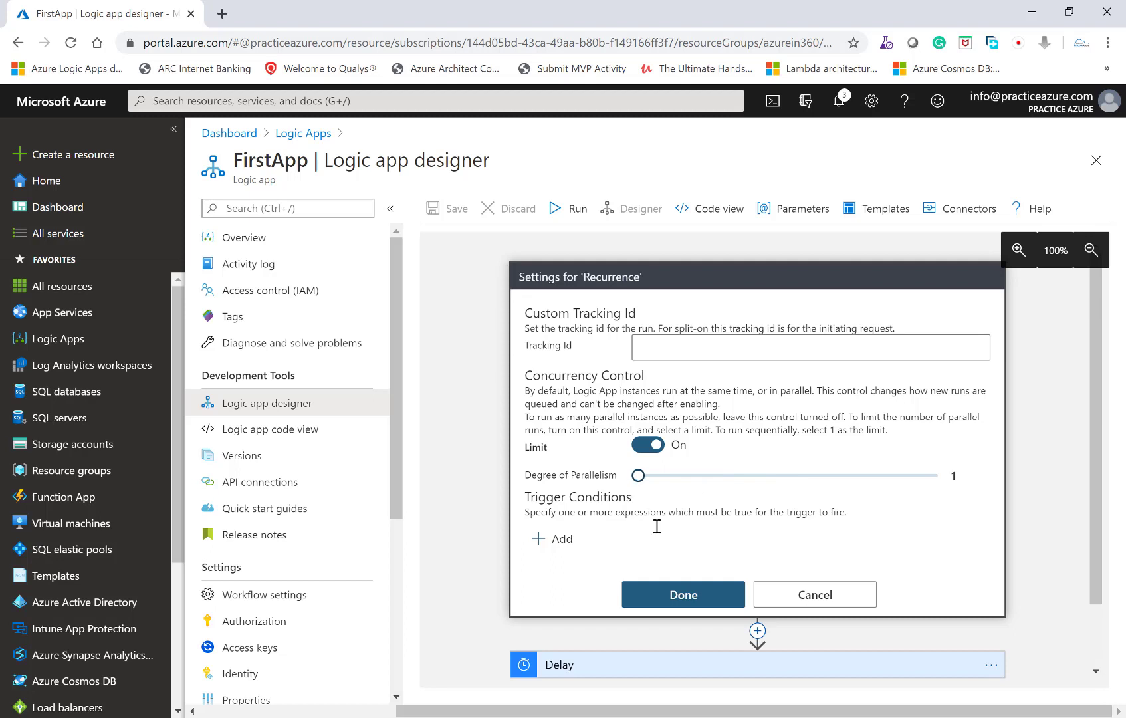
click(677, 596)
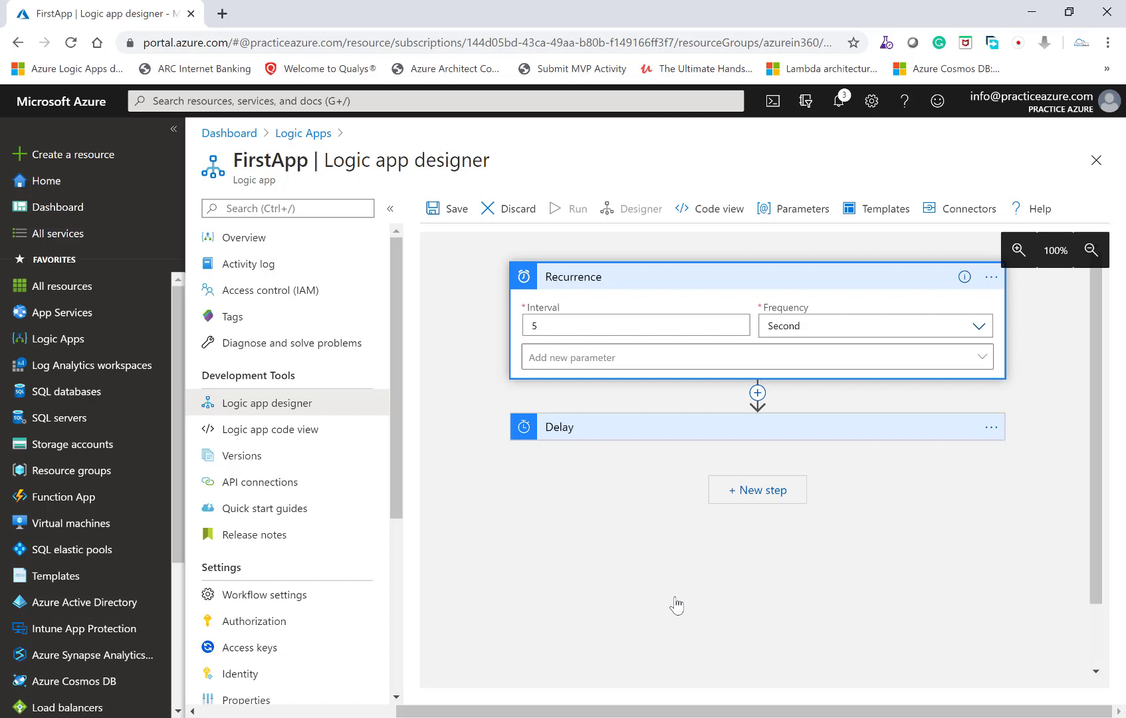
click(455, 208)
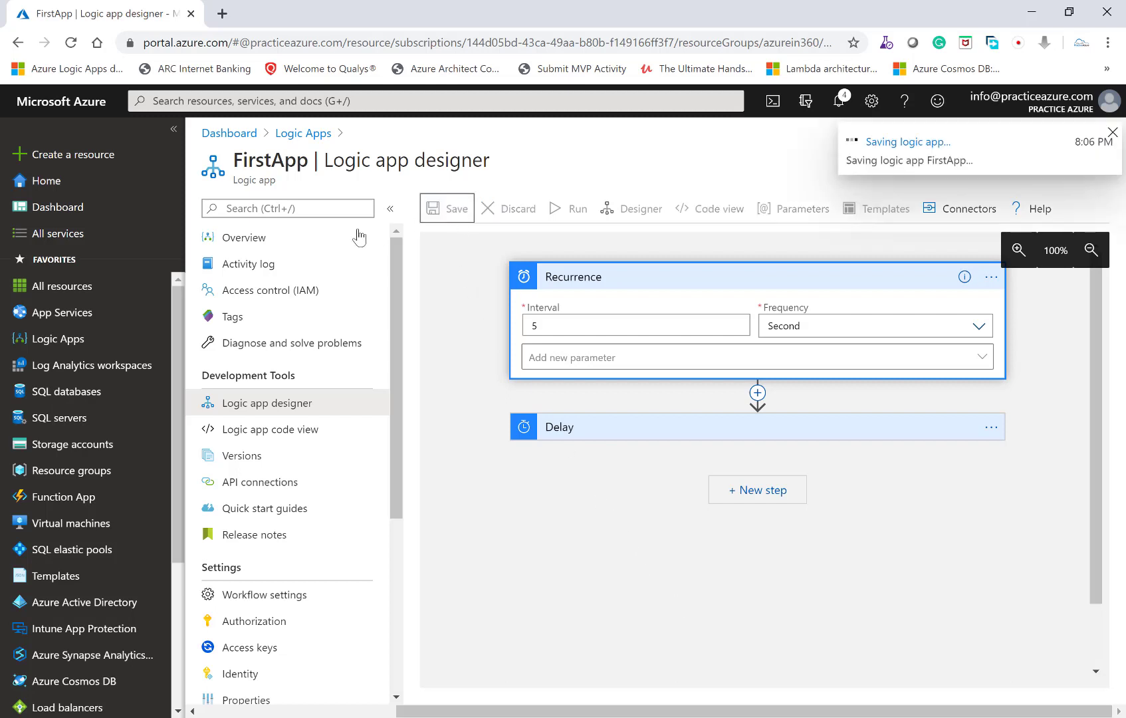
- Return to the logic app's overview and refresh the runs history to check how runs behave with the concurrency limit
click(271, 239)
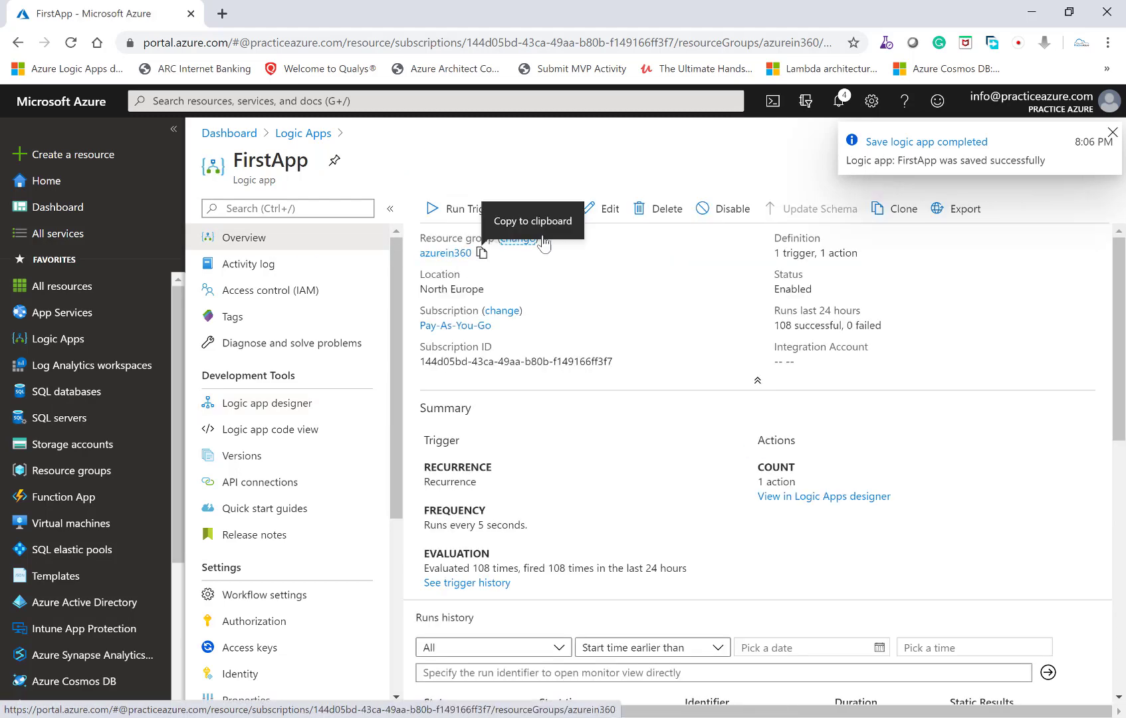
click(532, 209)
scroll(610, 312, down, 2)
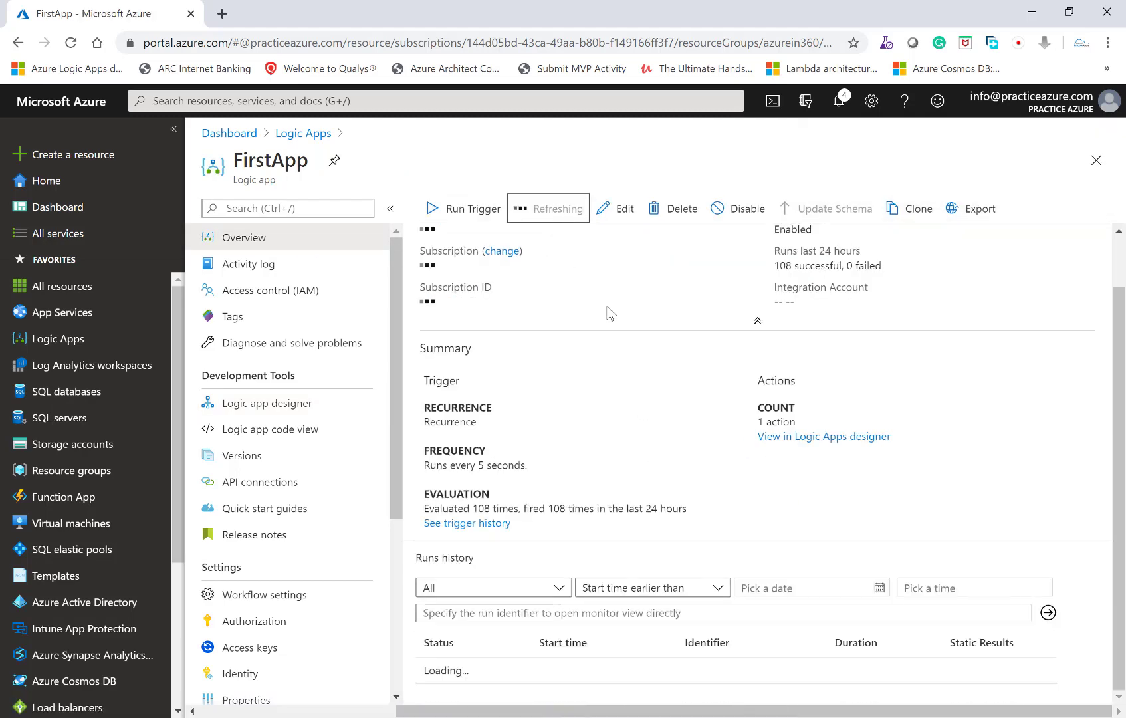
scroll(610, 312, down, 2)
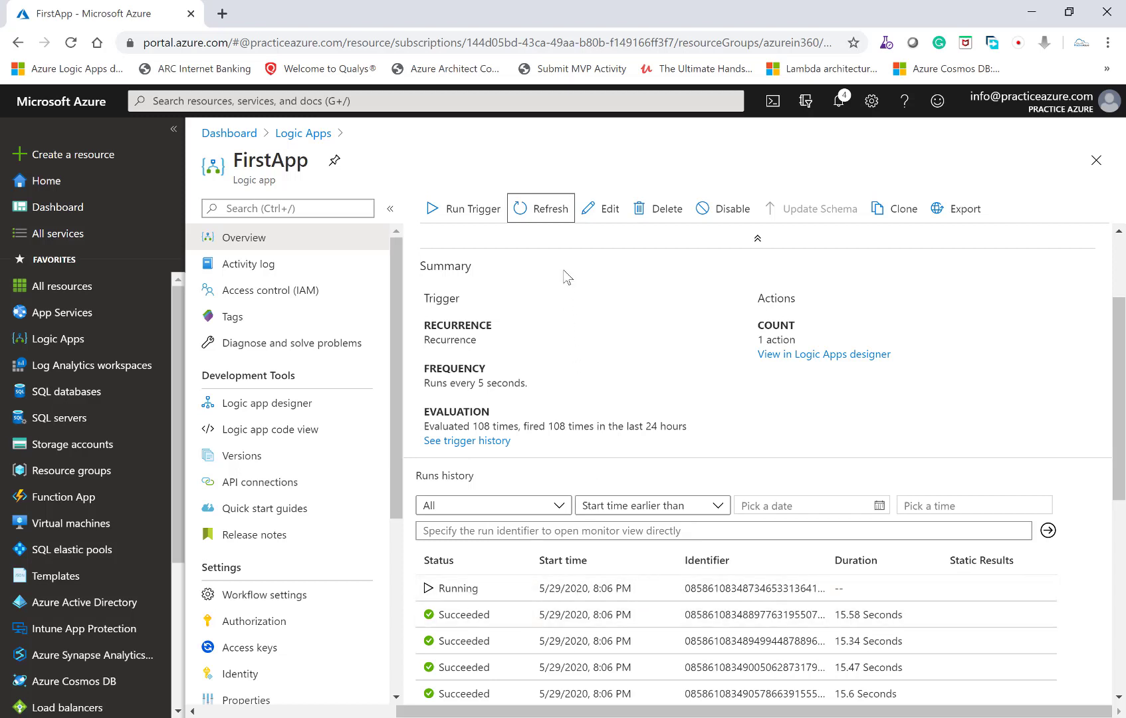
click(529, 211)
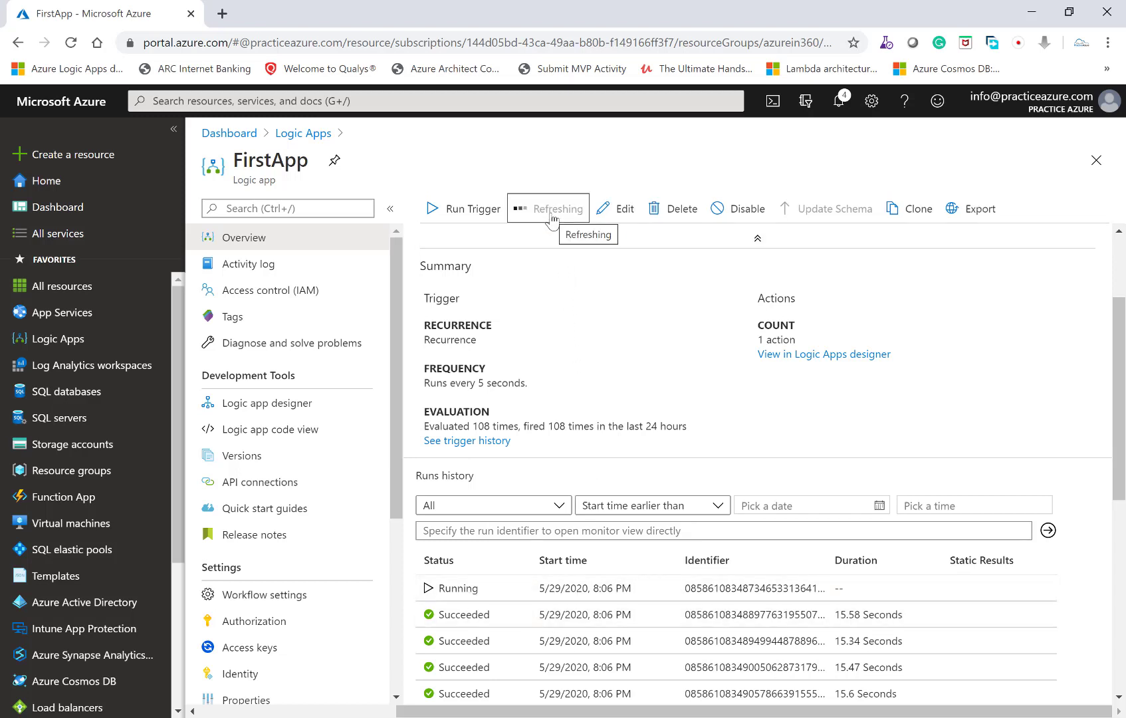
- Run the logic app's Recurrence trigger manually and refresh the overview to check the latest runs
click(475, 217)
click(471, 234)
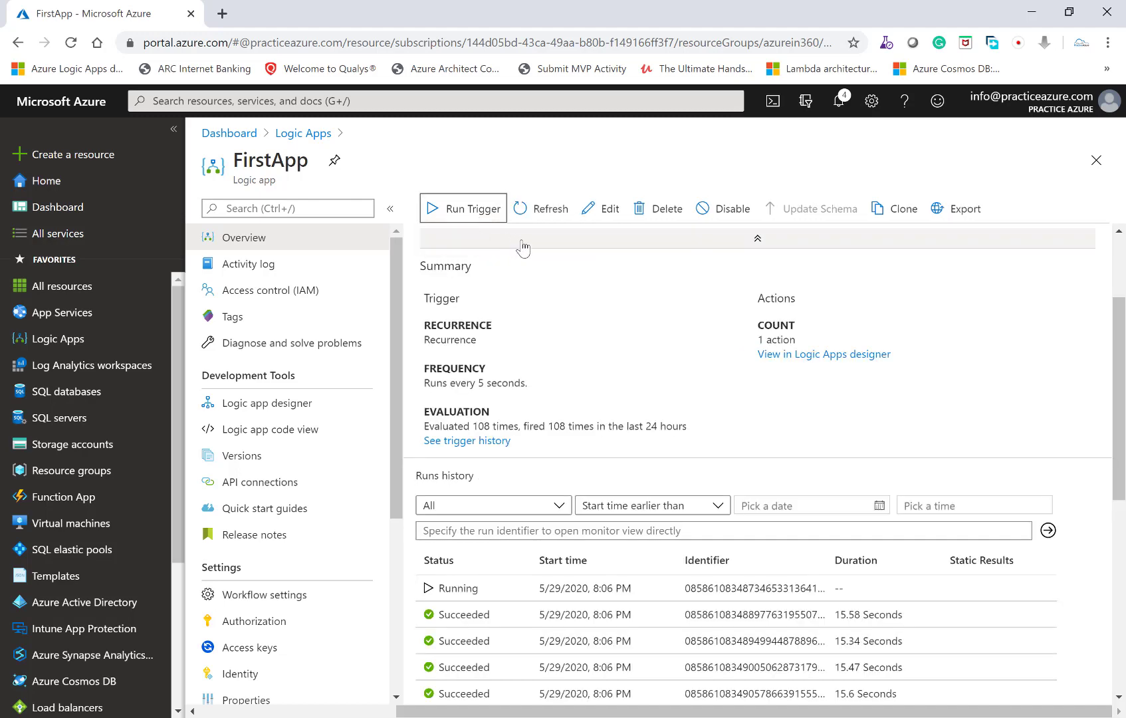
scroll(628, 392, down, 1)
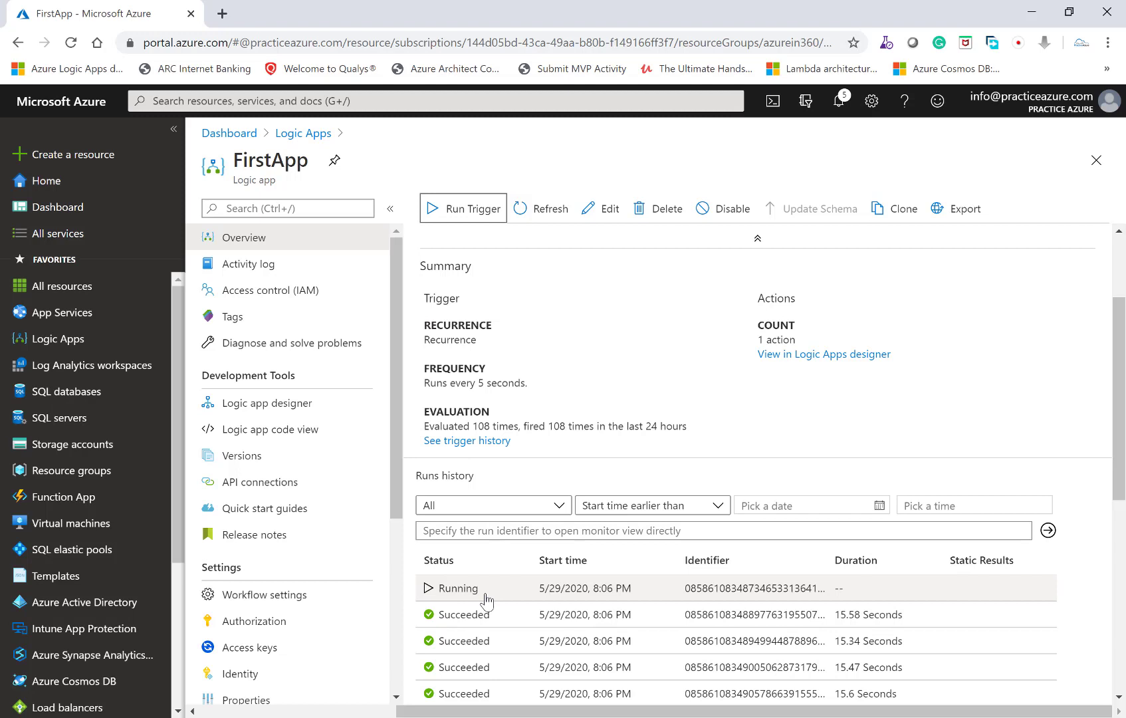
click(532, 209)
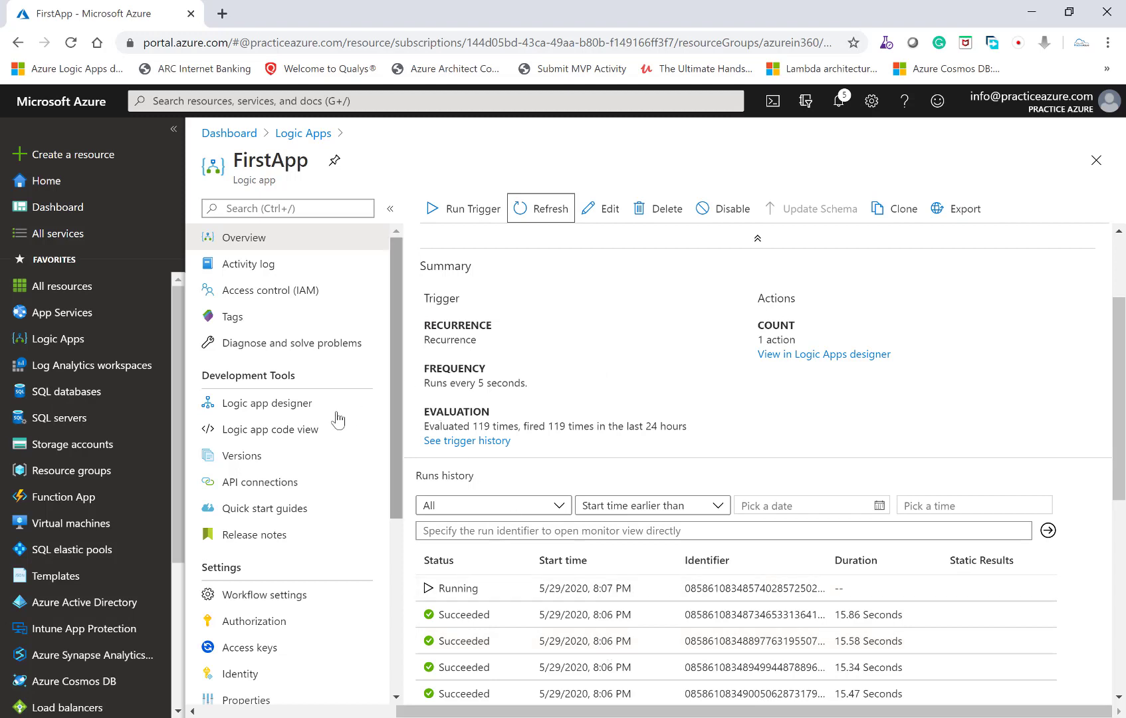
- Reopen the logic app designer and expand the Recurrence trigger to review its interval and frequency
click(306, 405)
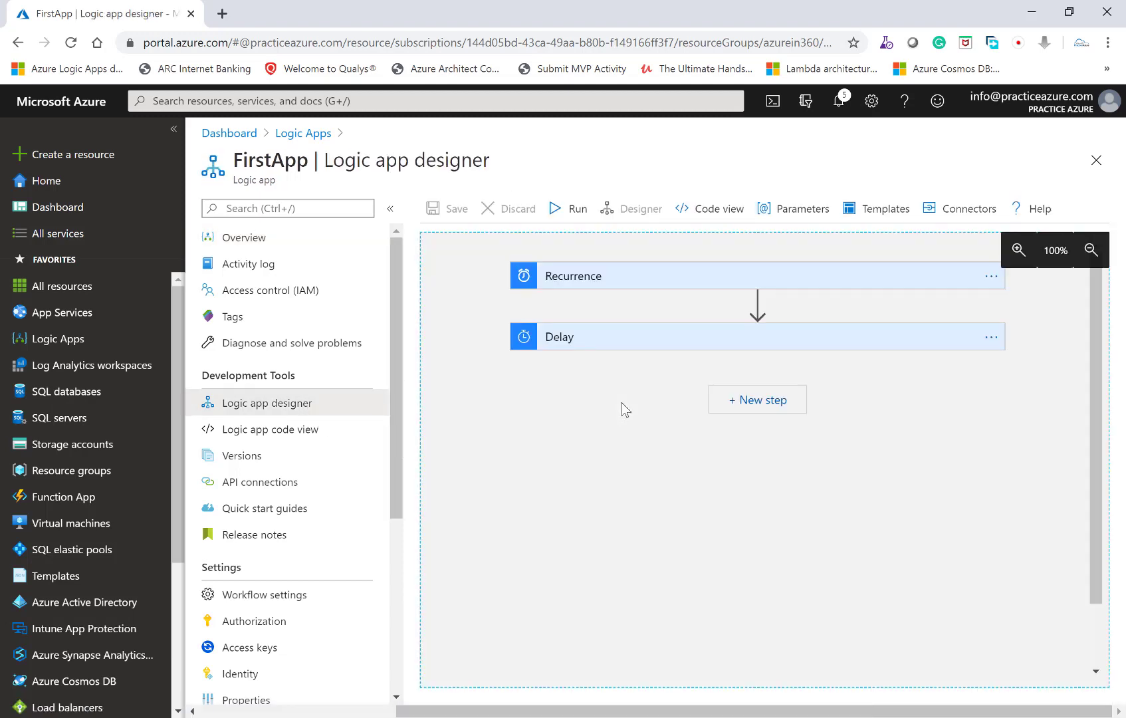
click(662, 284)
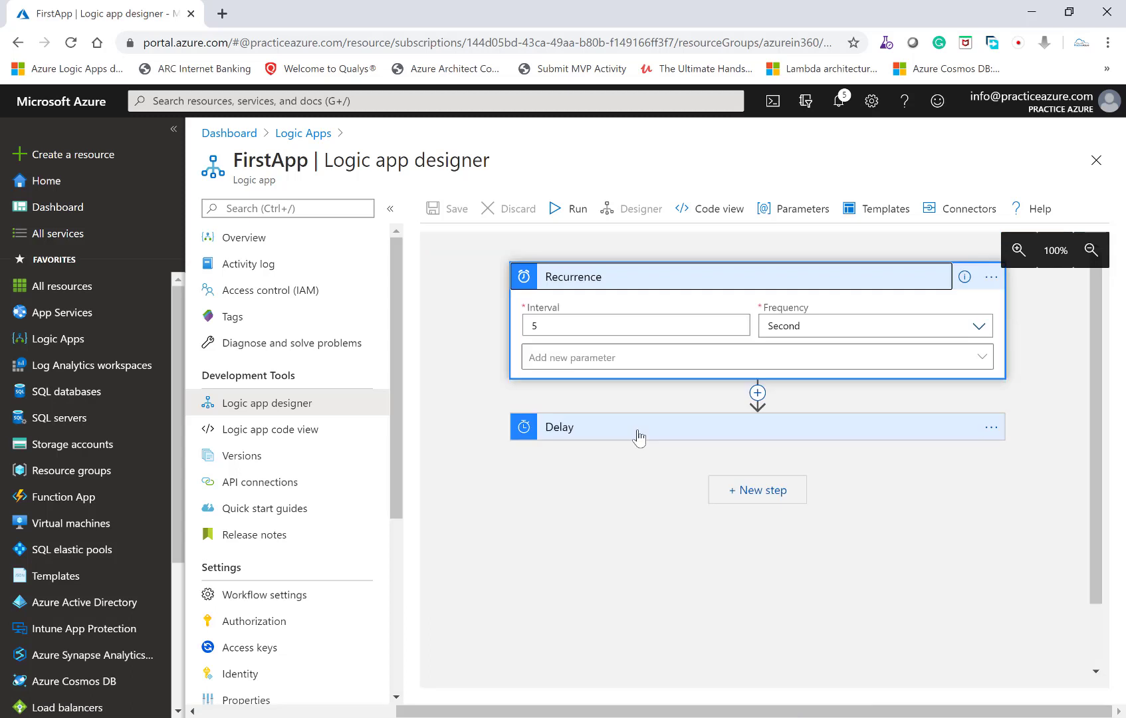